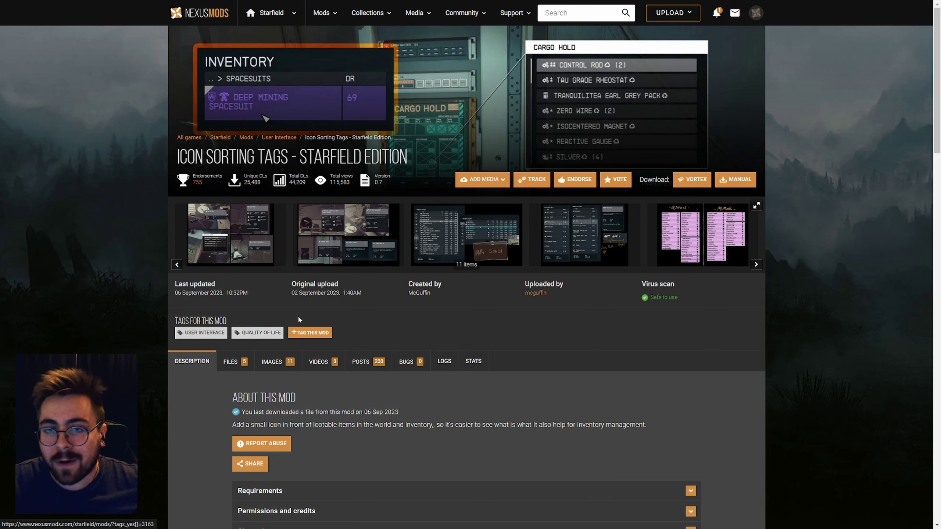
# Step: Find the installation instructions in the Icon Sorting Tags description and highlight the three [Archive] lines for StarfieldCustom.ini under Step1
pyautogui.scroll(-2, 335, 300)
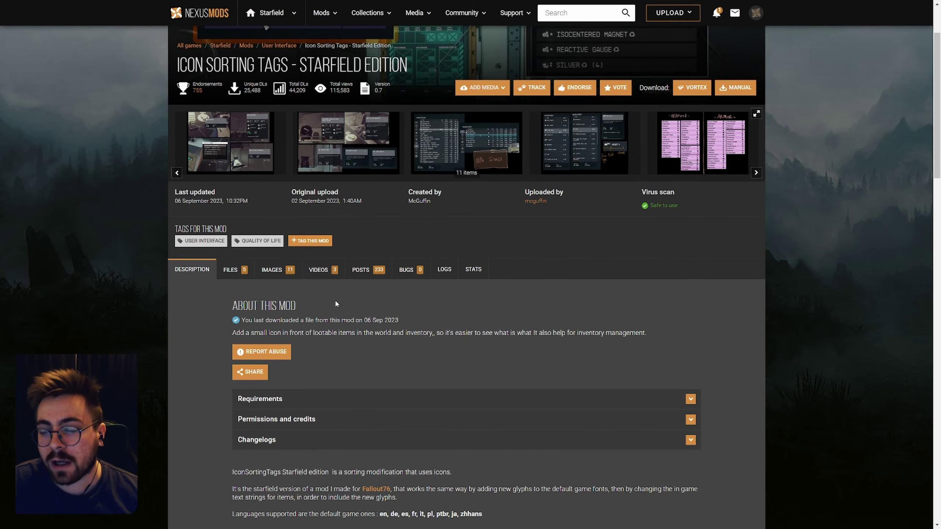
pyautogui.scroll(-6, 354, 227)
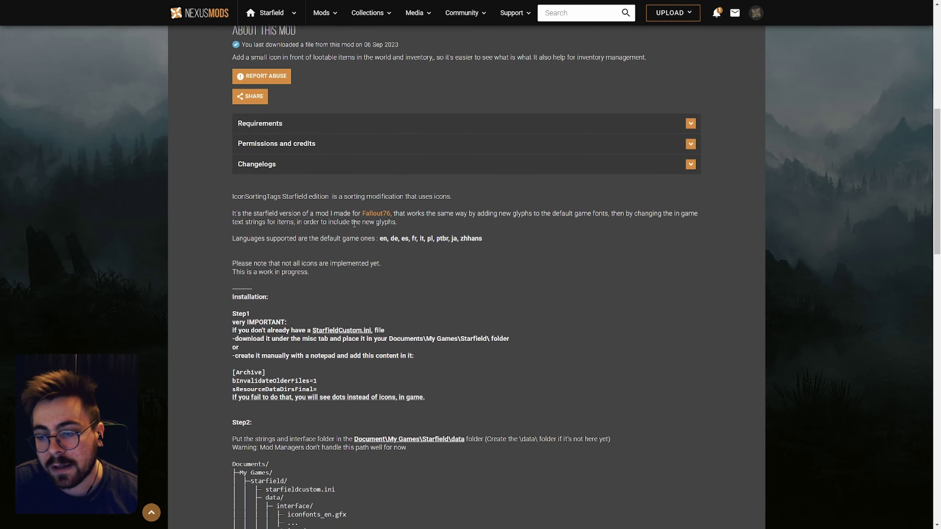
pyautogui.scroll(-2, 337, 208)
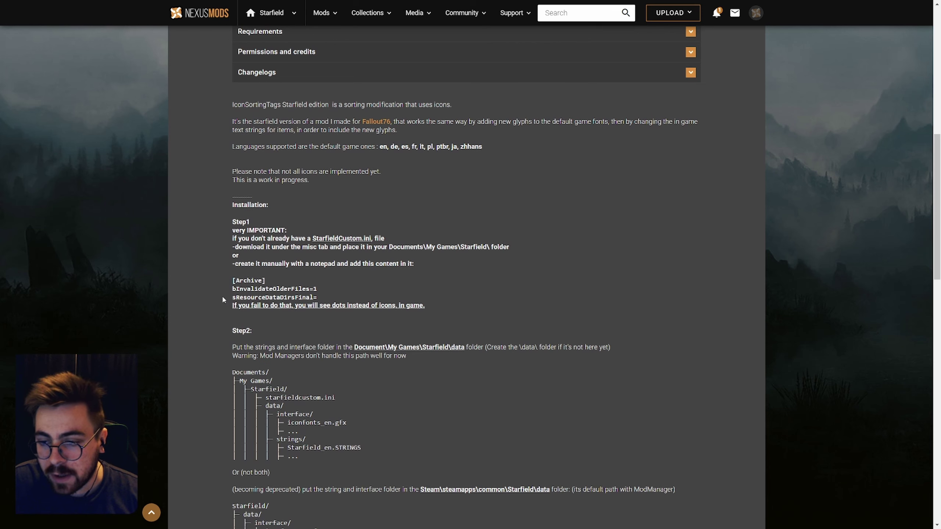
pyautogui.scroll(-1, 222, 300)
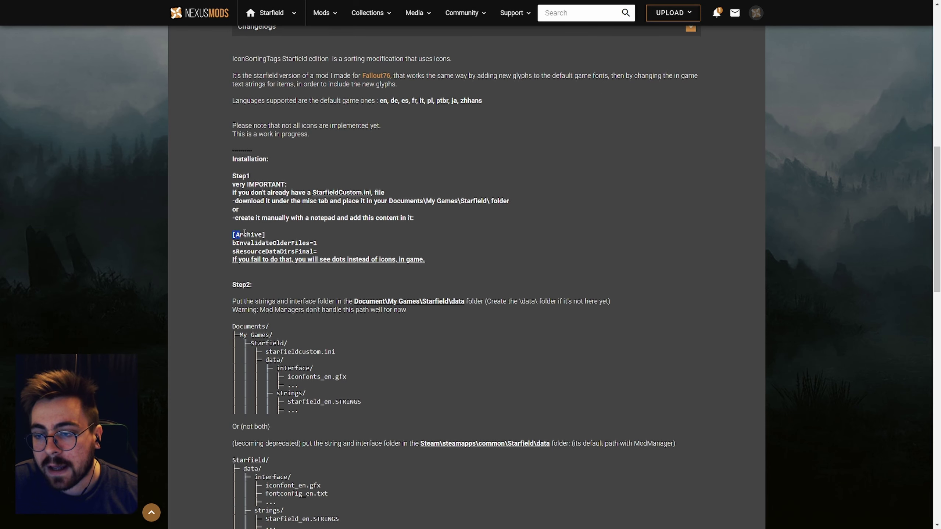
pyautogui.moveTo(244, 232); pyautogui.dragTo(265, 234)
pyautogui.moveTo(341, 249); pyautogui.dragTo(356, 256)
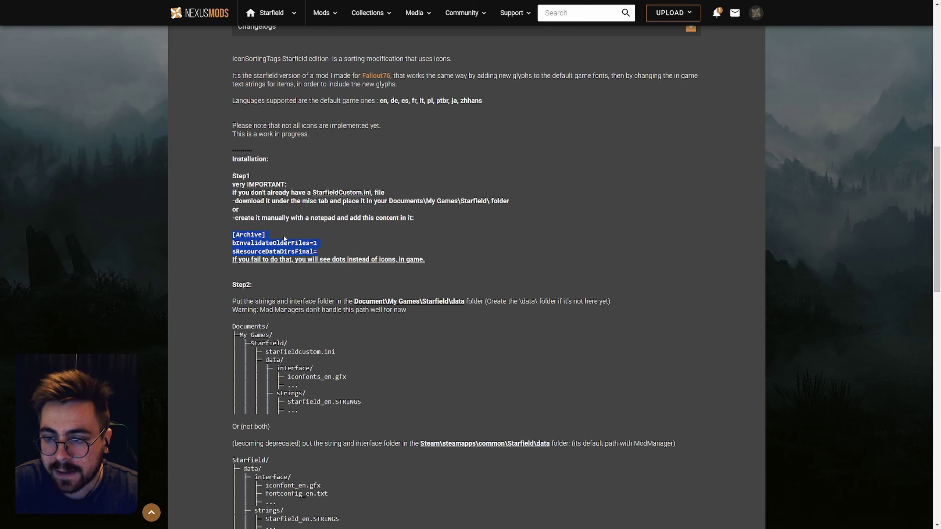
pyautogui.click(237, 230)
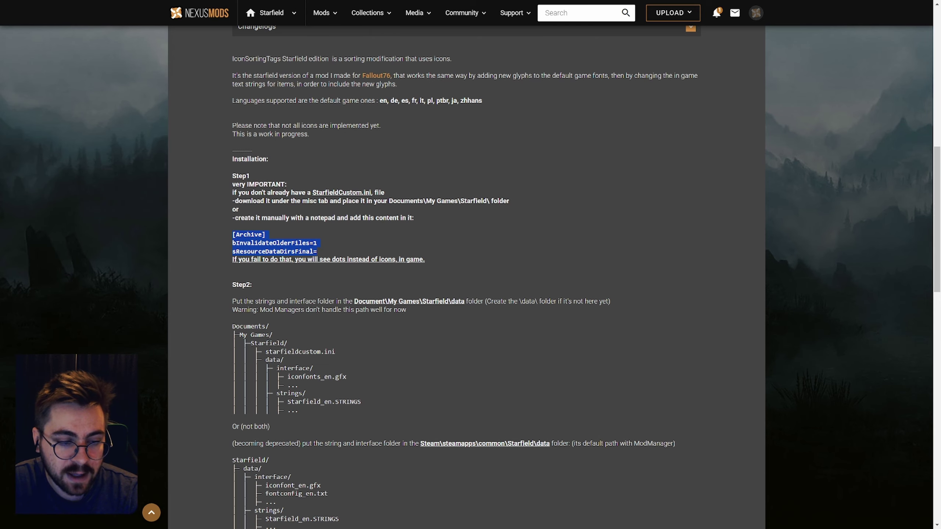
# Step: Switch to StarfieldCustom.ini in Notepad and highlight the [Archive] header with its bInvalidateOlderFiles=1 and sResourceDataDirsFinal= lines
pyautogui.hotkey('alt', 'Tab')
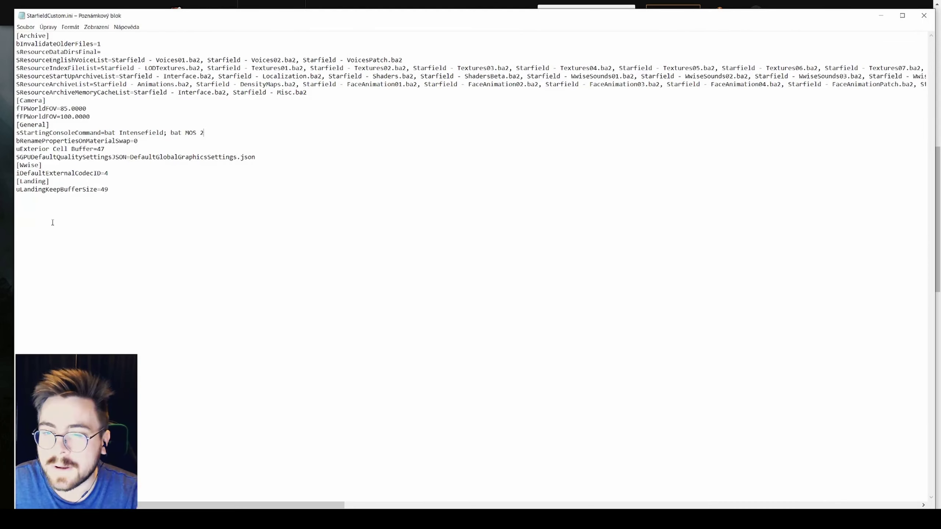
pyautogui.moveTo(161, 222); pyautogui.dragTo(173, 184)
pyautogui.click(78, 68)
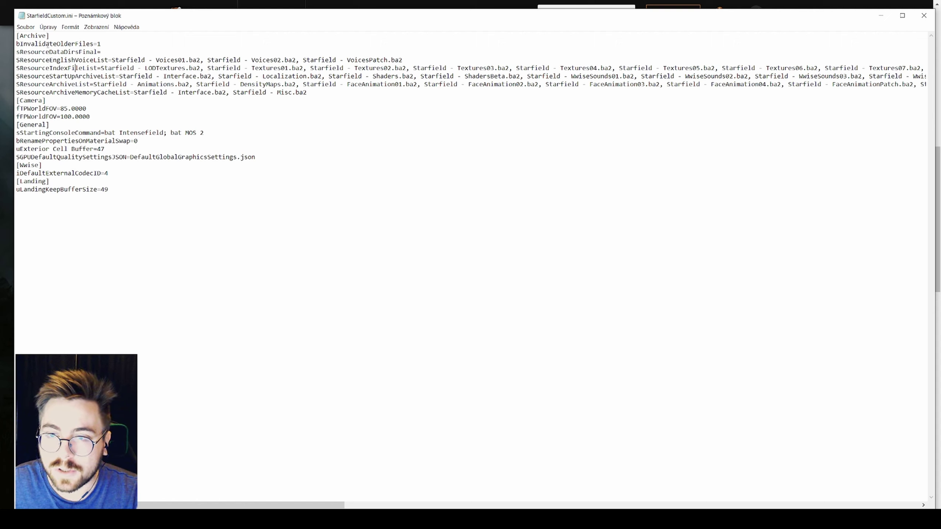
pyautogui.moveTo(56, 34); pyautogui.dragTo(8, 37)
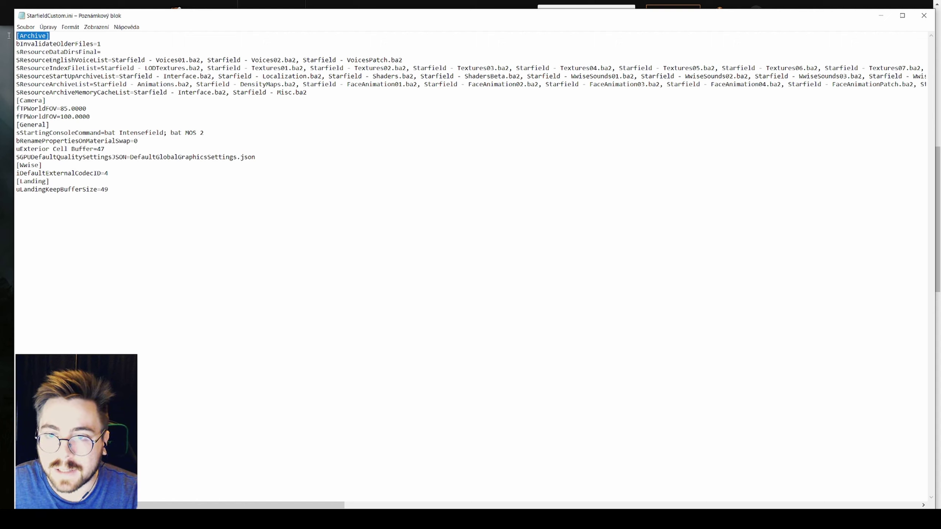
pyautogui.click(25, 44)
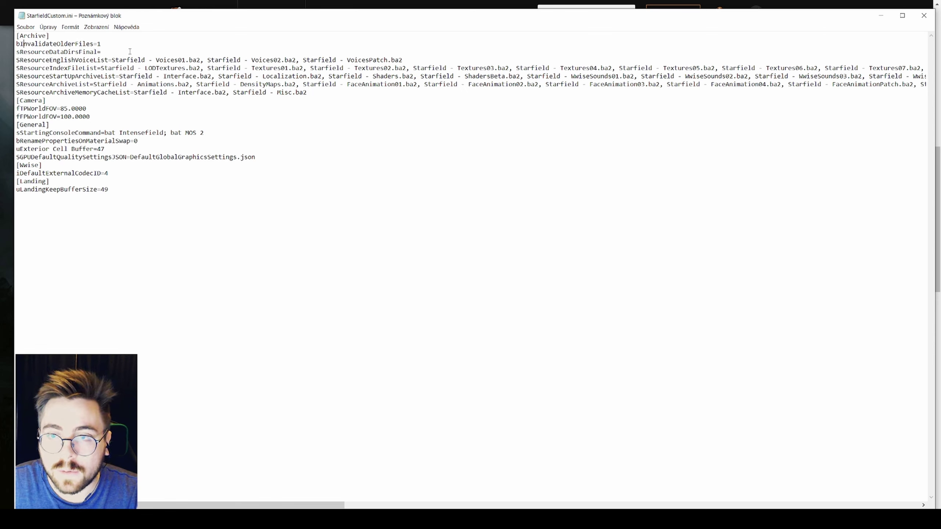
pyautogui.moveTo(130, 51); pyautogui.dragTo(8, 35)
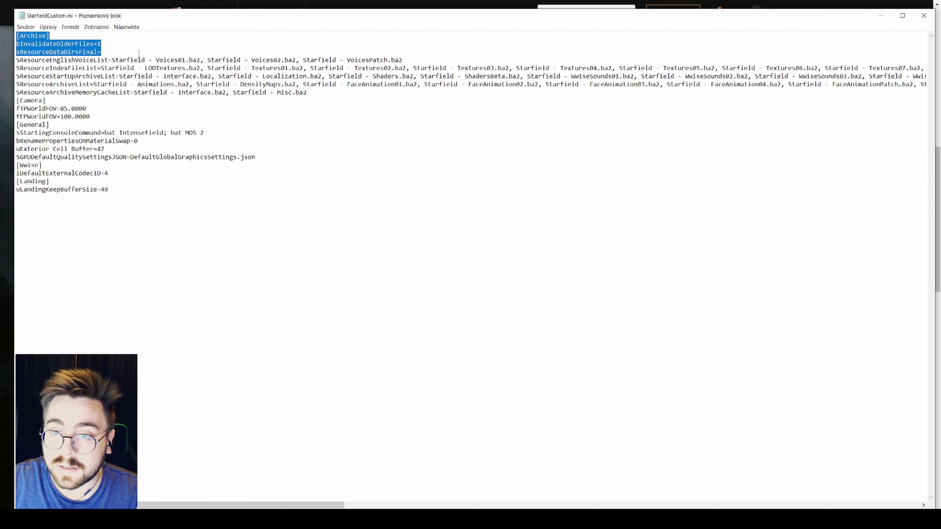
# Step: Highlight the resource list lines under [Archive] and the fTPWorldFOV and fFPWorldFOV lines under [Camera]
pyautogui.moveTo(133, 60); pyautogui.dragTo(313, 91)
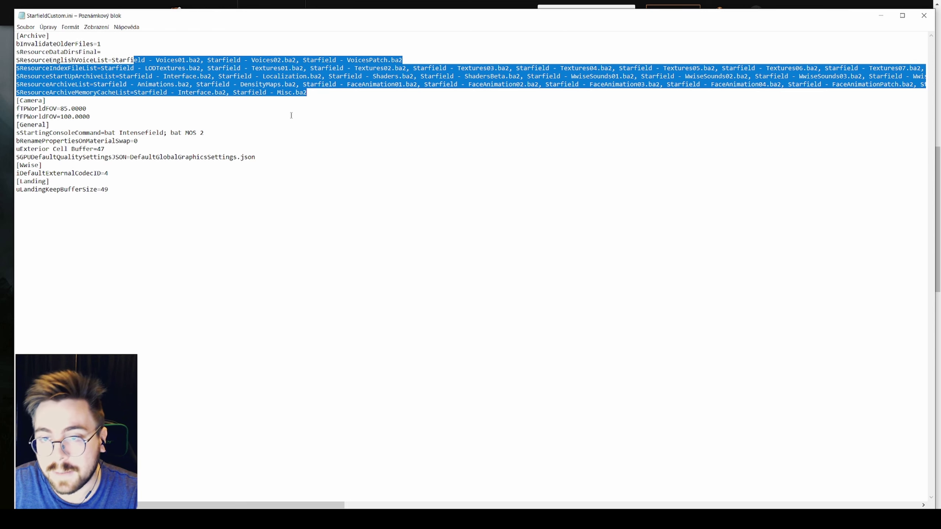
pyautogui.click(141, 116)
pyautogui.moveTo(97, 111); pyautogui.dragTo(16, 100)
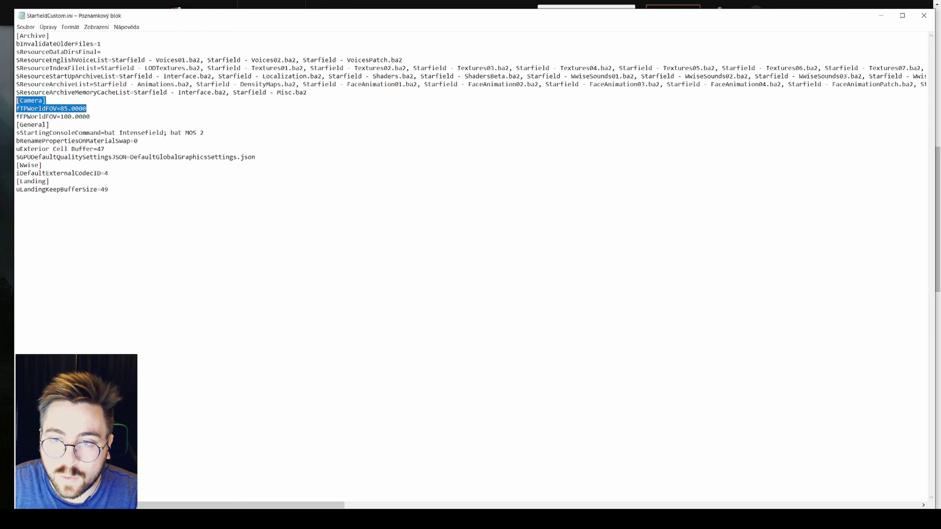
pyautogui.click(66, 107)
pyautogui.moveTo(101, 117); pyautogui.dragTo(15, 108)
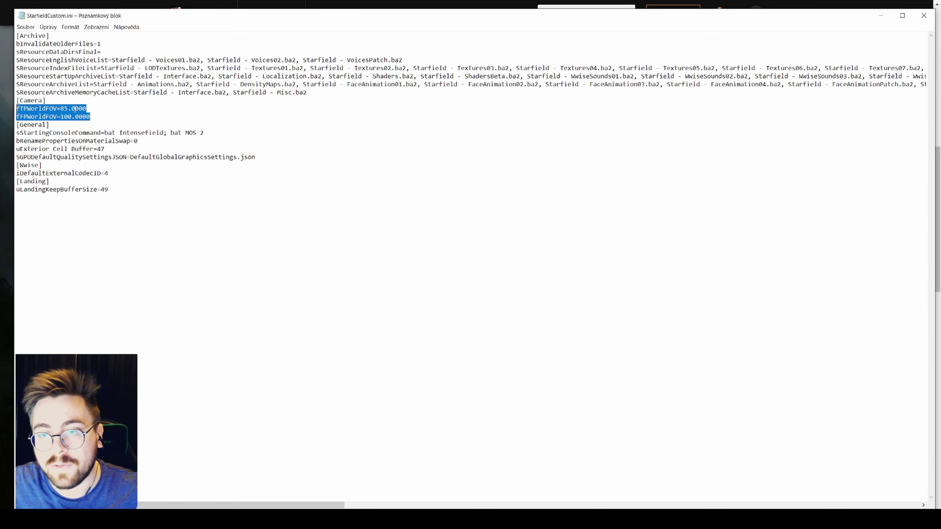
pyautogui.click(73, 190)
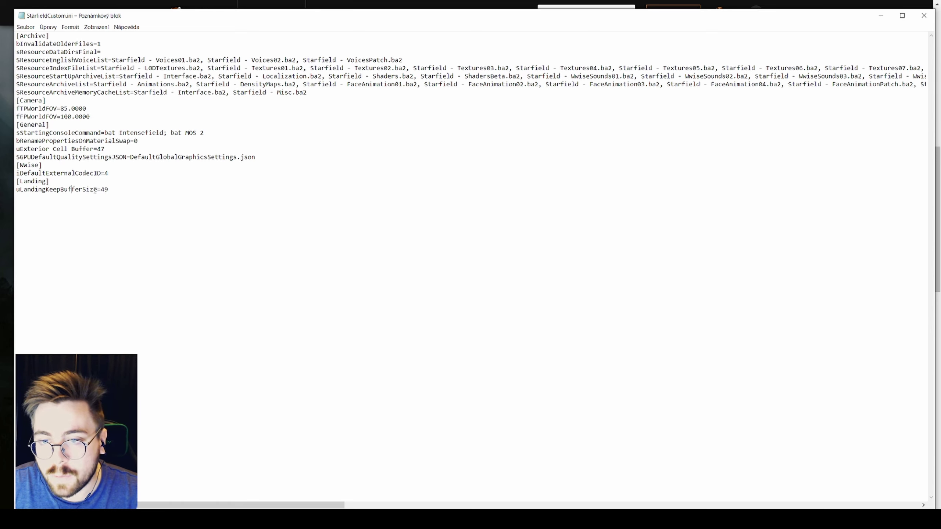
# Step: Highlight all settings from [Camera] down to uLandingKeepBufferSize, and return to the Icon Sorting Tags page in the browser
pyautogui.moveTo(151, 193); pyautogui.dragTo(15, 100)
pyautogui.moveTo(68, 51); pyautogui.dragTo(149, 92)
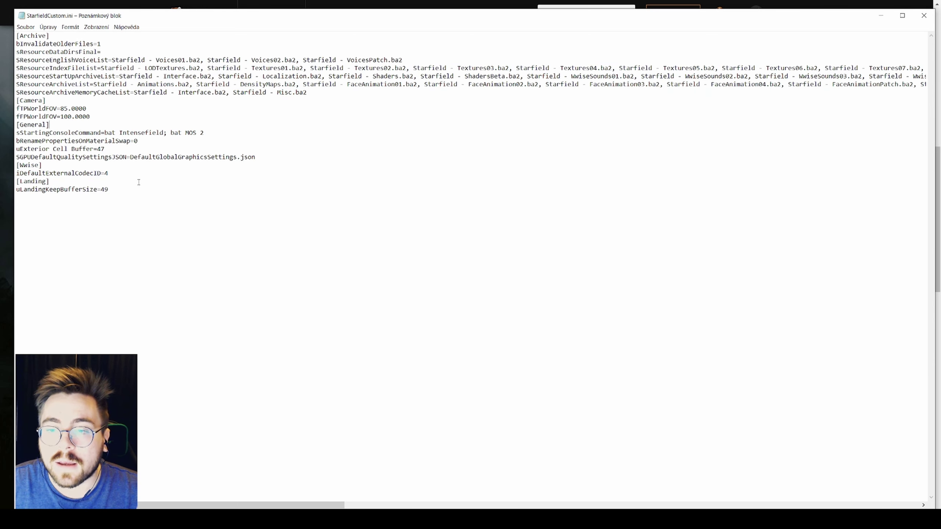
pyautogui.moveTo(148, 191); pyautogui.dragTo(14, 98)
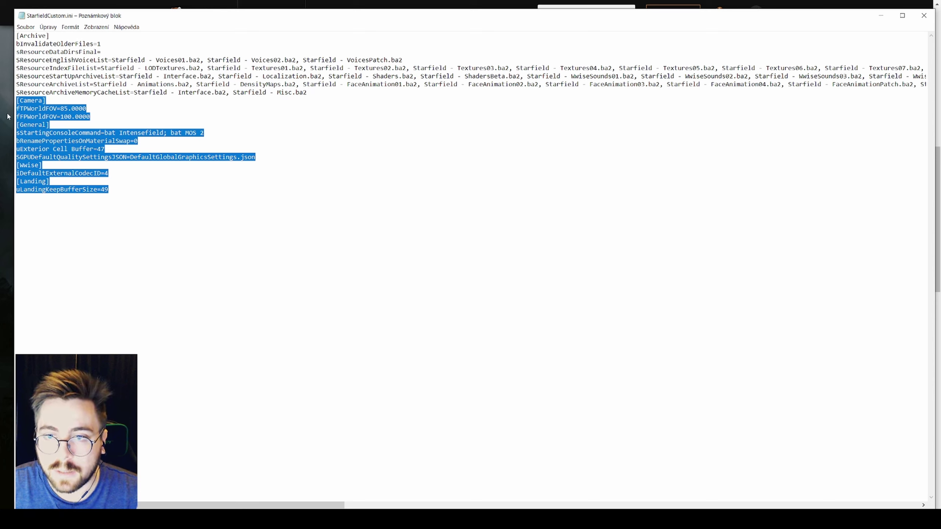
pyautogui.click(5, 130)
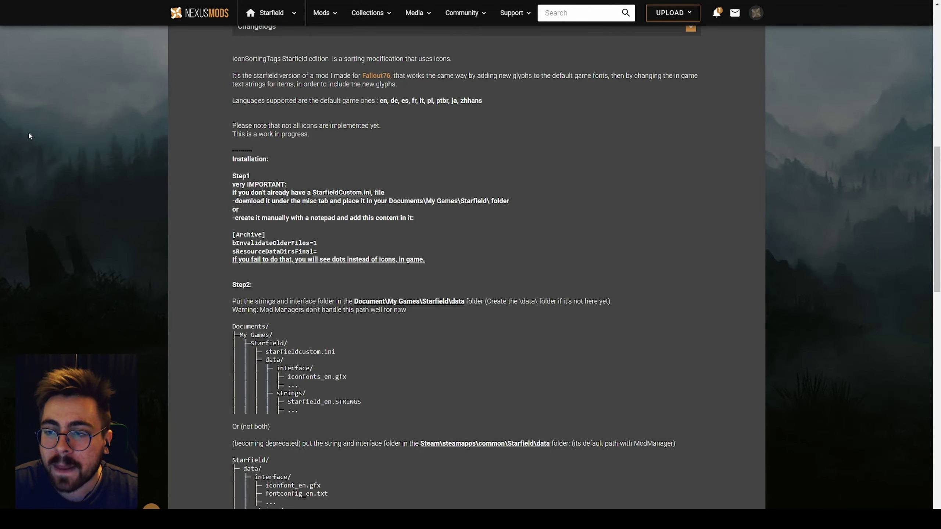
# Step: Review the mod's Step1 installation instructions again, highlighting the [Archive] lines, and return to the page header
pyautogui.scroll(10, 379, 199)
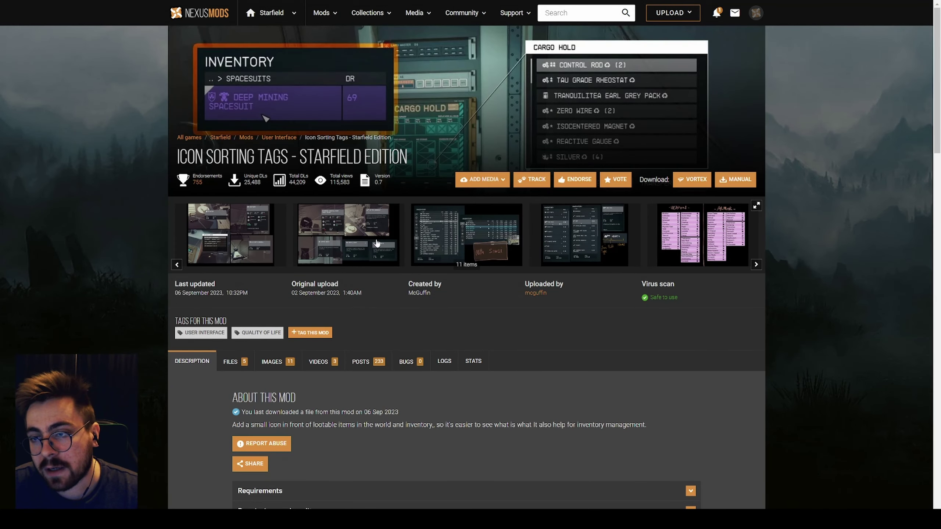
pyautogui.scroll(-7, 352, 252)
pyautogui.scroll(-3, 352, 251)
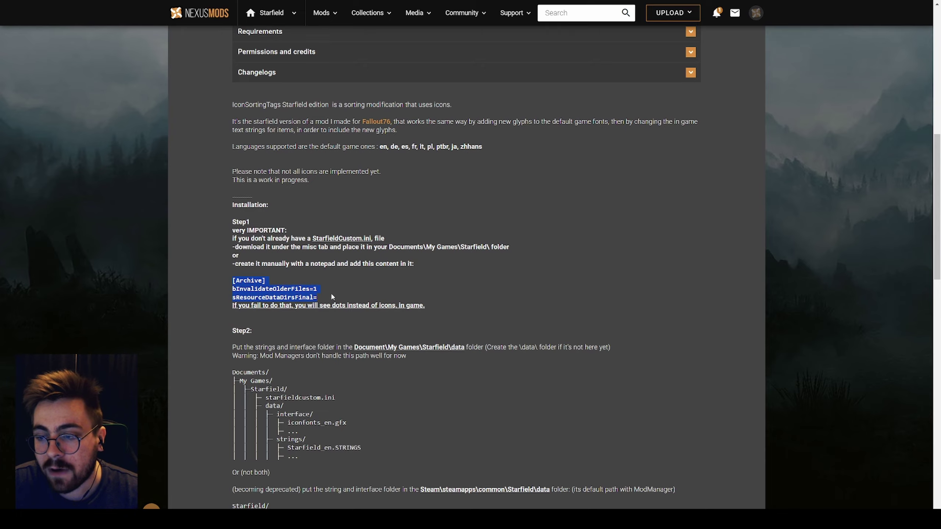
pyautogui.scroll(8, 339, 282)
pyautogui.scroll(-7, 365, 256)
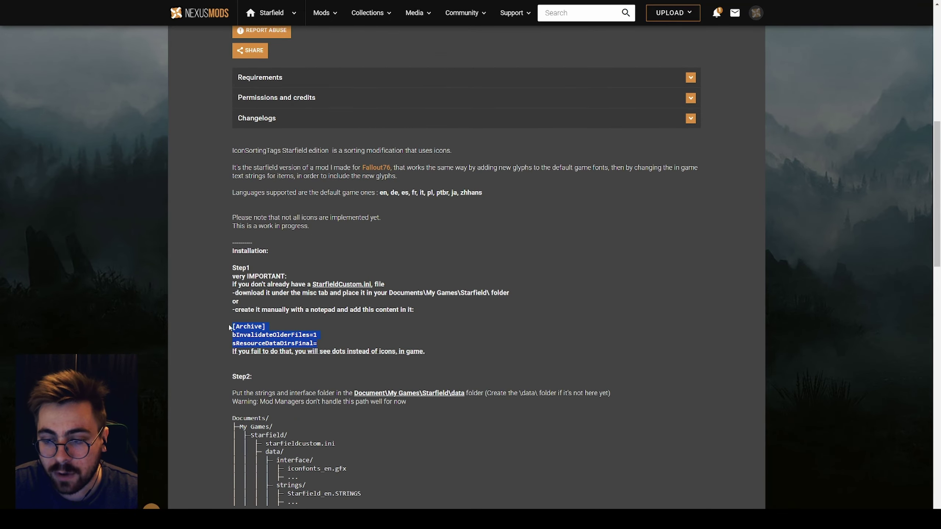
pyautogui.scroll(12, 320, 324)
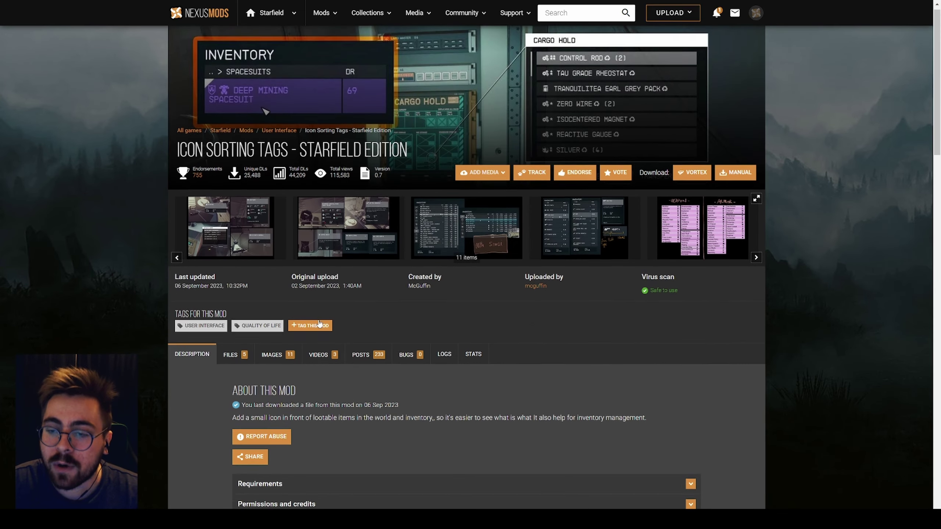
# Step: Review the IconSortingTags main file downloads and check where StarfieldCustom.ini sits in the Documents\My Games\Starfield folder
pyautogui.click(239, 357)
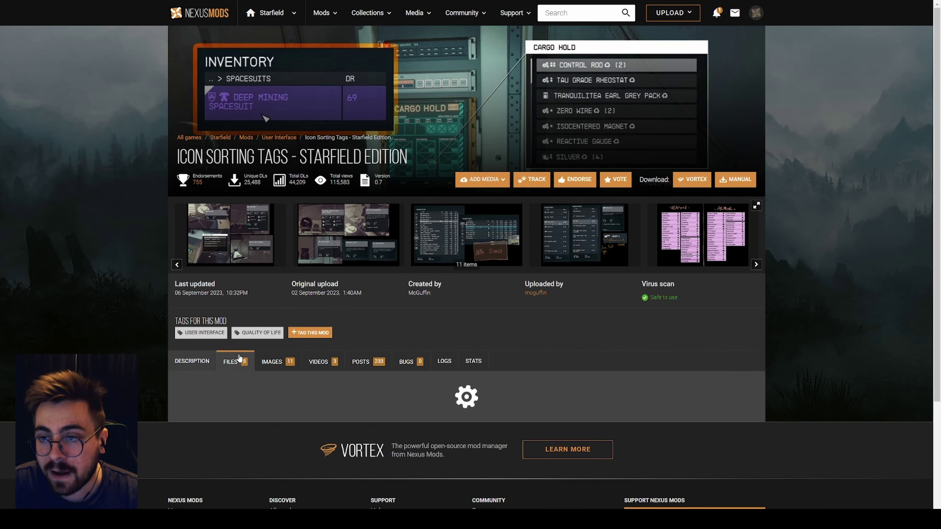
pyautogui.scroll(-5, 271, 309)
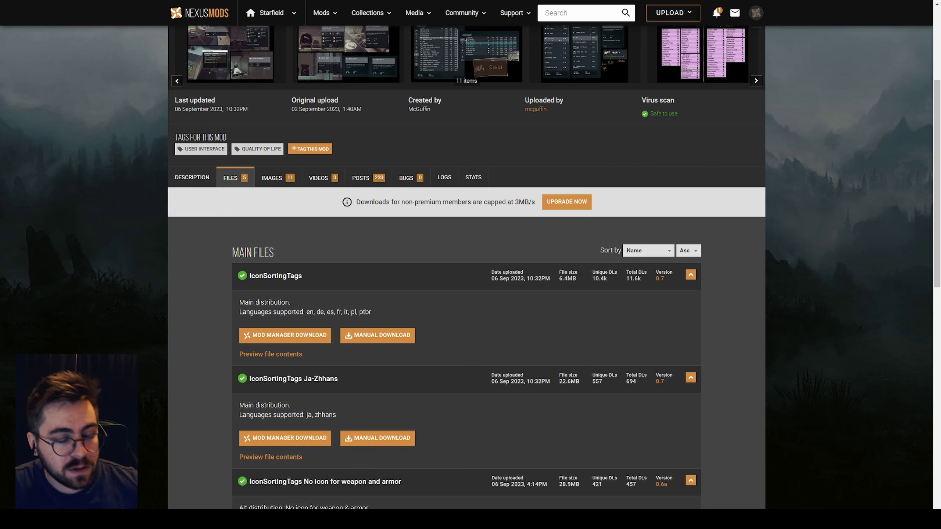
pyautogui.hotkey('alt', 'Tab')
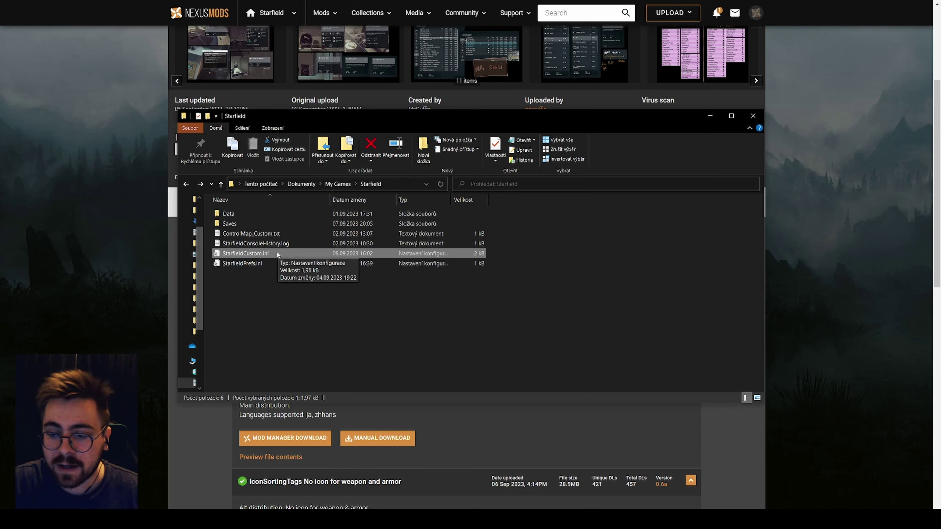
pyautogui.click(189, 476)
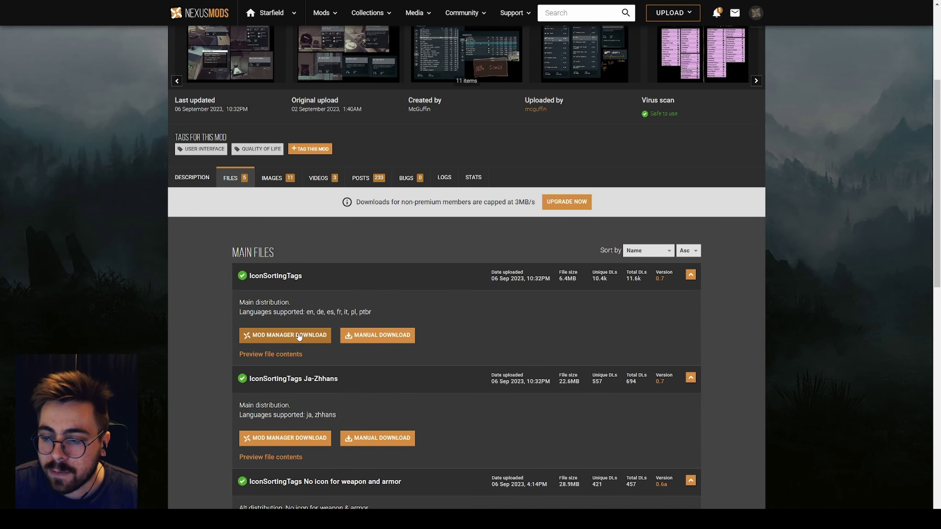
pyautogui.scroll(3, 352, 301)
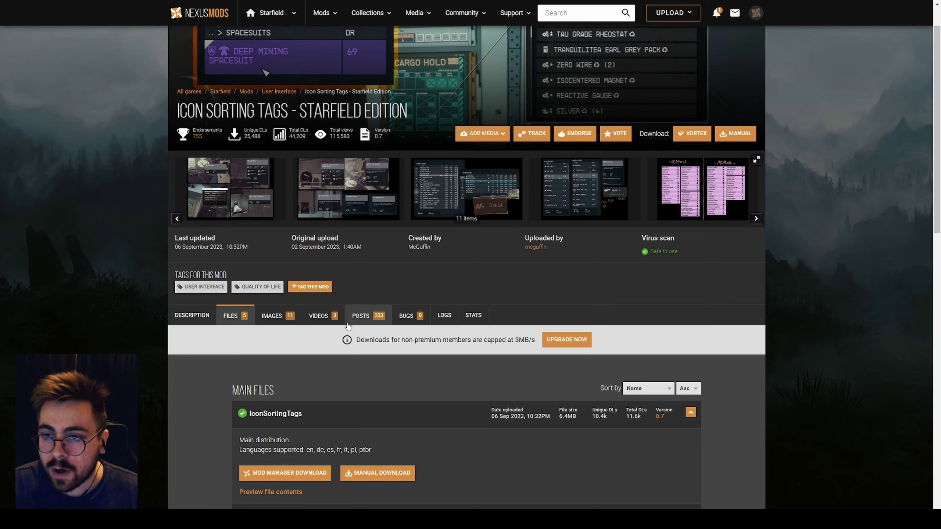
pyautogui.scroll(1, 336, 301)
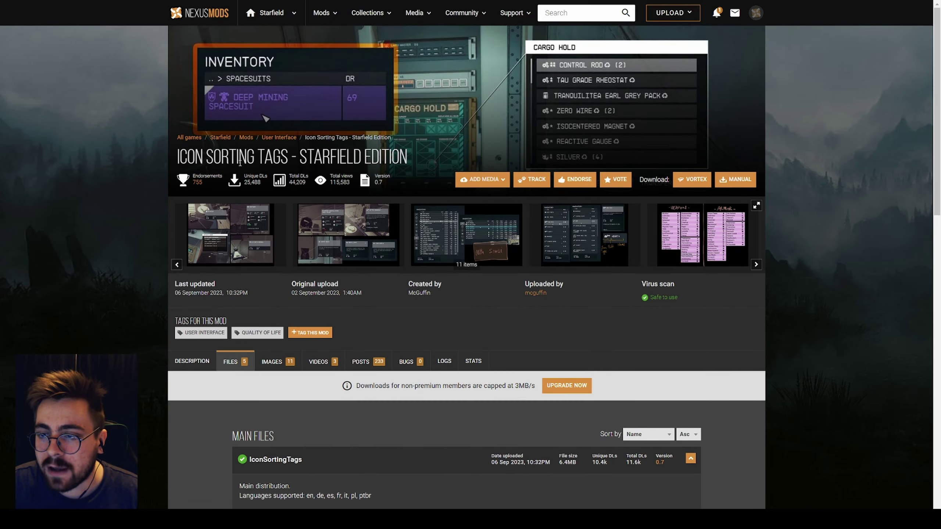
# Step: View the preview image of the Enhanced Blood Textures Starfield mod at full size and close it
pyautogui.click(444, 243)
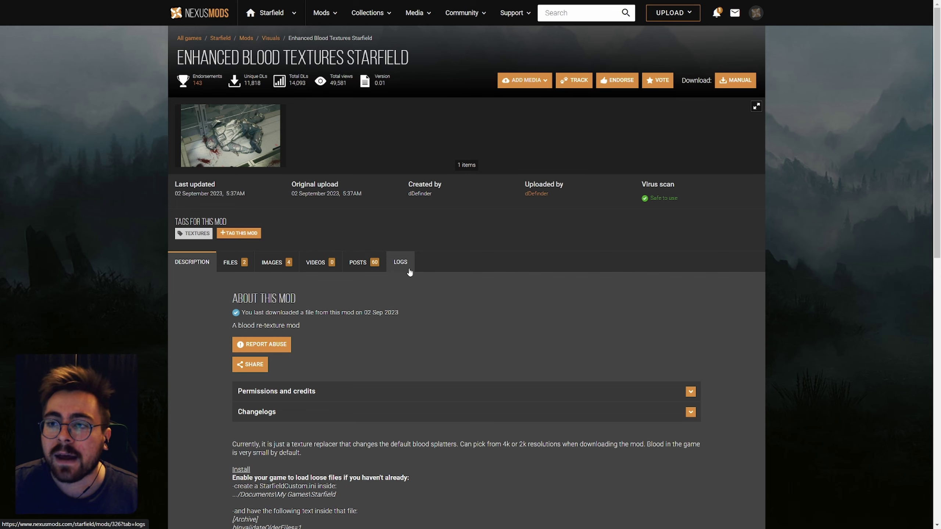
pyautogui.click(209, 127)
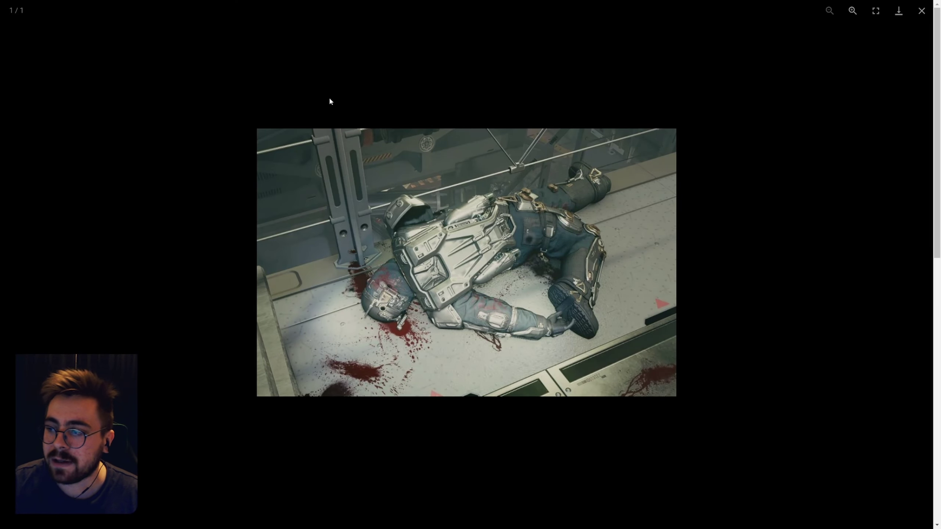
pyautogui.click(922, 11)
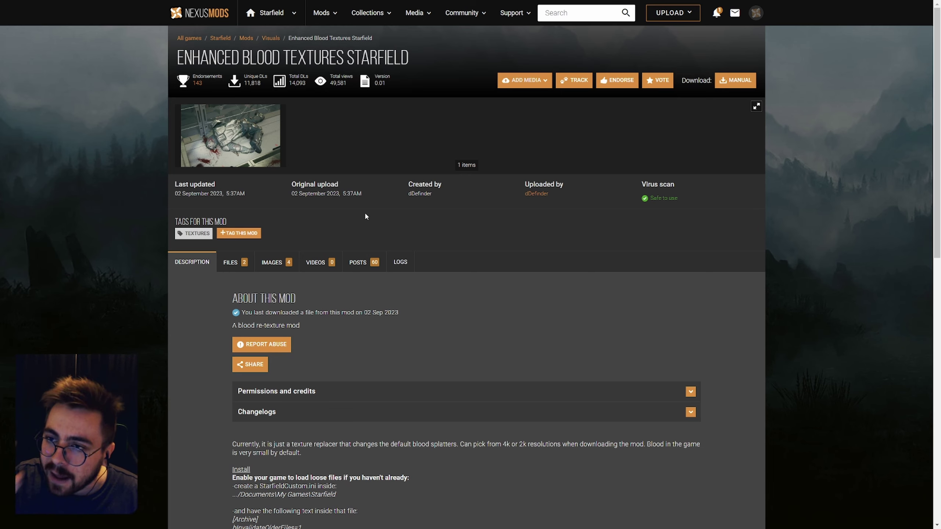
# Step: Examine the Enhanced Blood 2k and 4k download options among the mod's main files
pyautogui.scroll(-1, 287, 228)
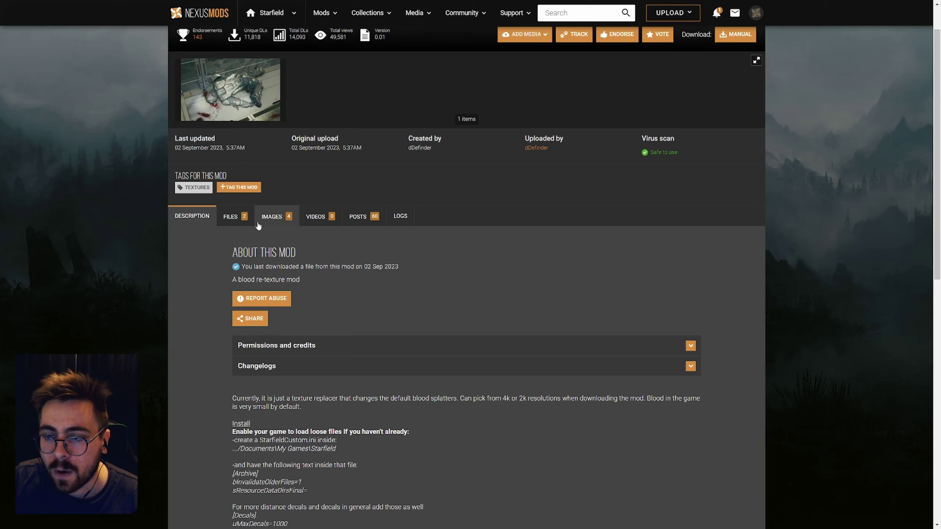
pyautogui.click(234, 219)
pyautogui.scroll(-2, 285, 343)
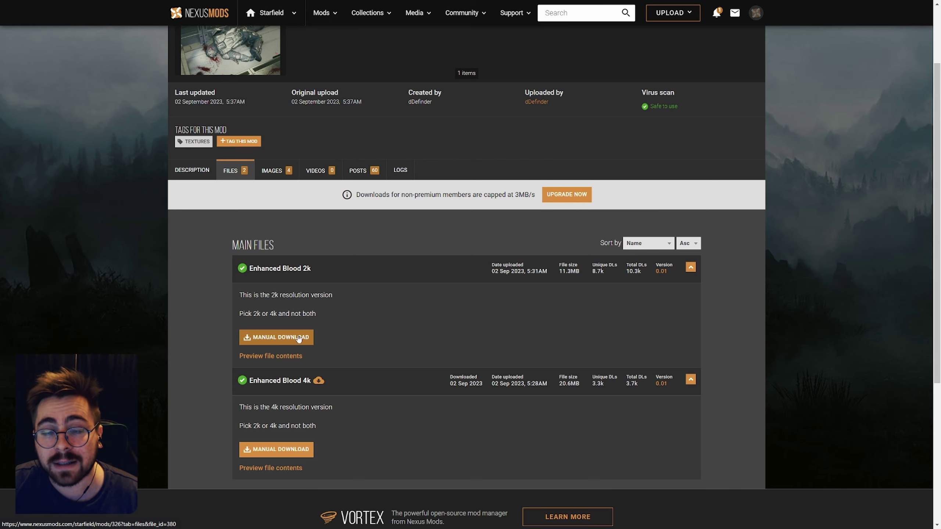
# Step: Return to the Enhanced Blood Textures description and read its install instructions for StarfieldCustom.ini
pyautogui.click(205, 177)
pyautogui.scroll(-2, 326, 261)
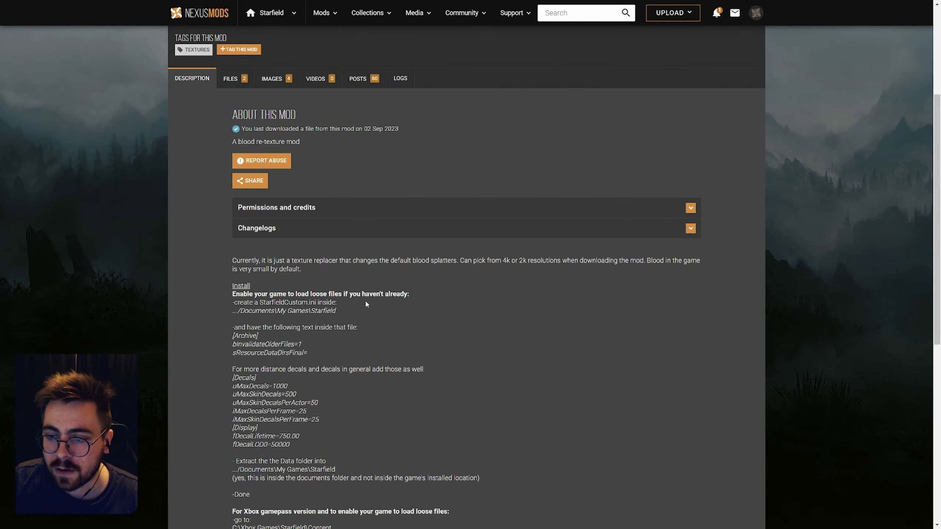
pyautogui.scroll(-2, 339, 311)
pyautogui.moveTo(232, 192); pyautogui.dragTo(257, 198)
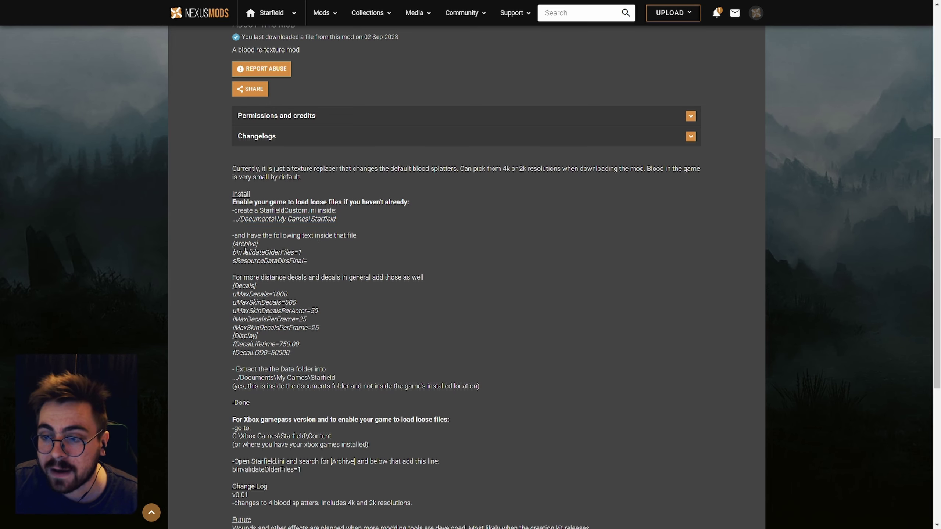
# Step: Read the Enhanced Blood Textures install text: the [Archive] lines, the [Decals] and [Display] settings, and the Documents\My Games\Starfield path for the Data folder
pyautogui.moveTo(248, 246); pyautogui.dragTo(264, 249)
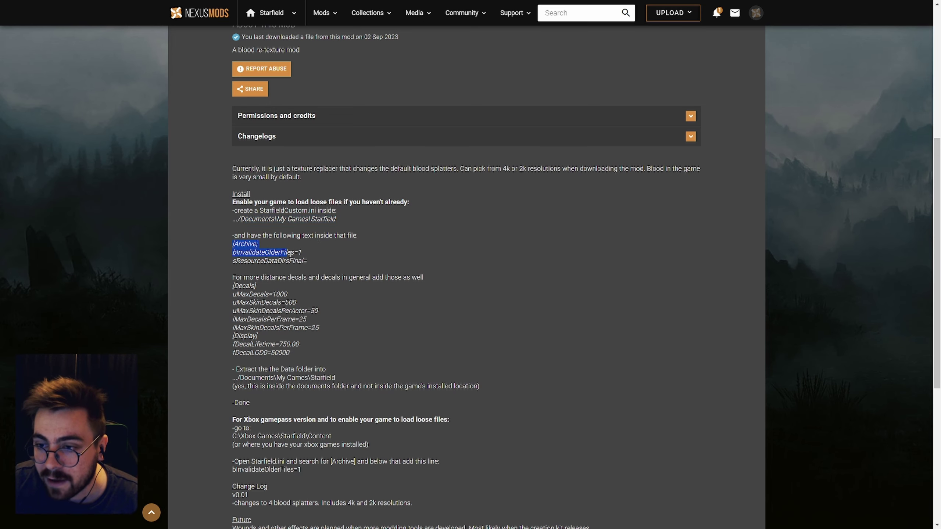
pyautogui.scroll(-3, 319, 261)
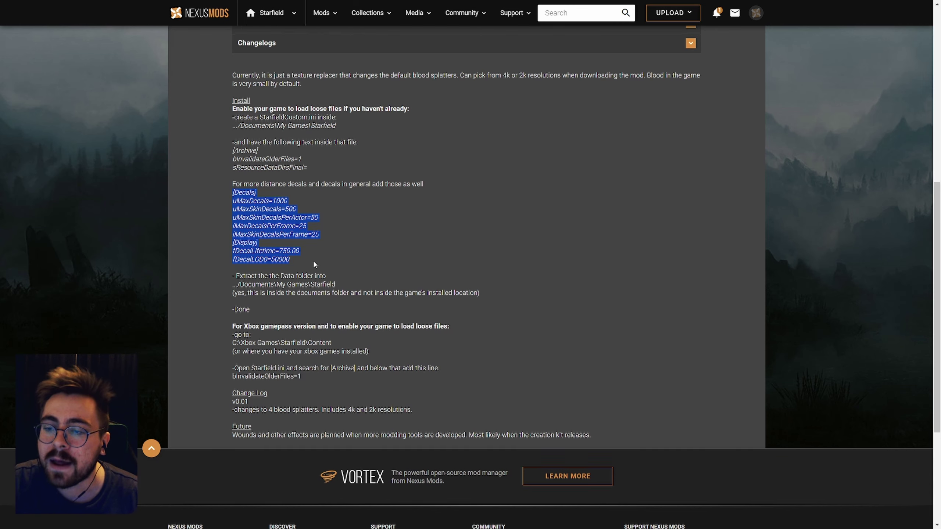
pyautogui.scroll(-1, 313, 259)
pyautogui.click(317, 257)
pyautogui.moveTo(233, 233); pyautogui.dragTo(254, 234)
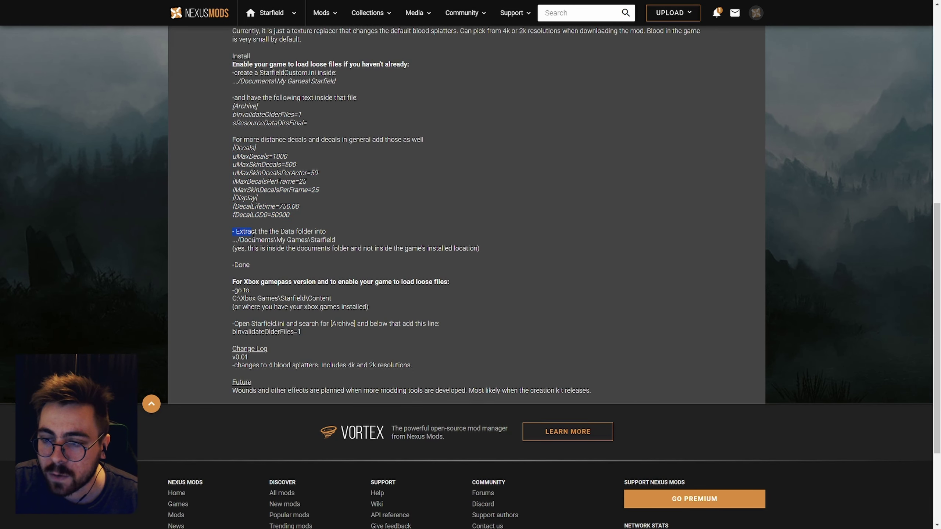
pyautogui.moveTo(318, 240); pyautogui.dragTo(336, 249)
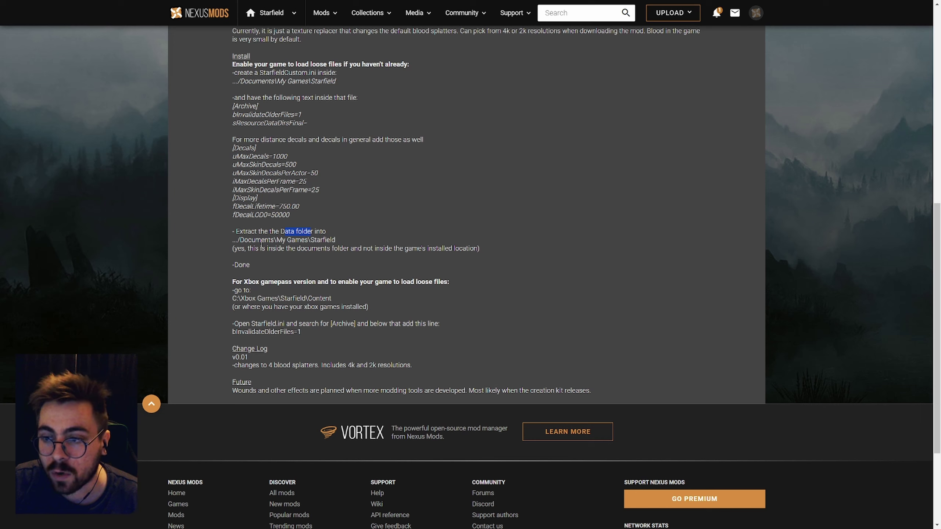
pyautogui.click(345, 242)
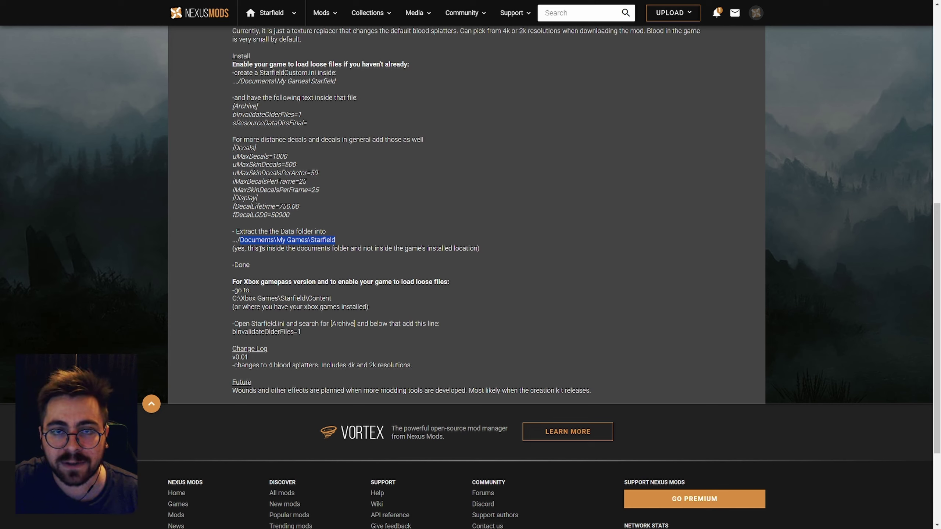
# Step: Switch to File Explorer, locate the Data folder in Documents\My Games\Starfield beside the install instructions, and return to the mod page
pyautogui.hotkey('alt', 'Tab')
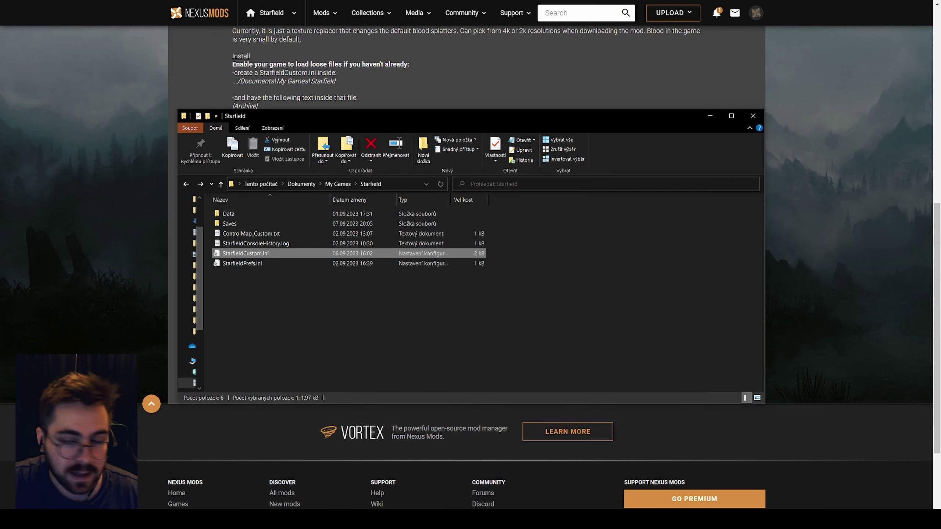
pyautogui.click(255, 214)
pyautogui.moveTo(370, 129); pyautogui.dragTo(551, 107)
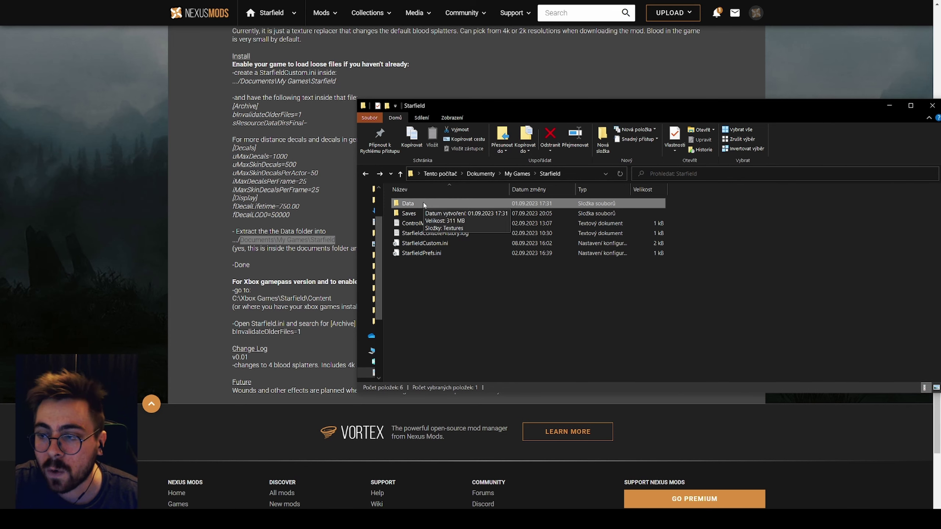
pyautogui.scroll(1, 251, 226)
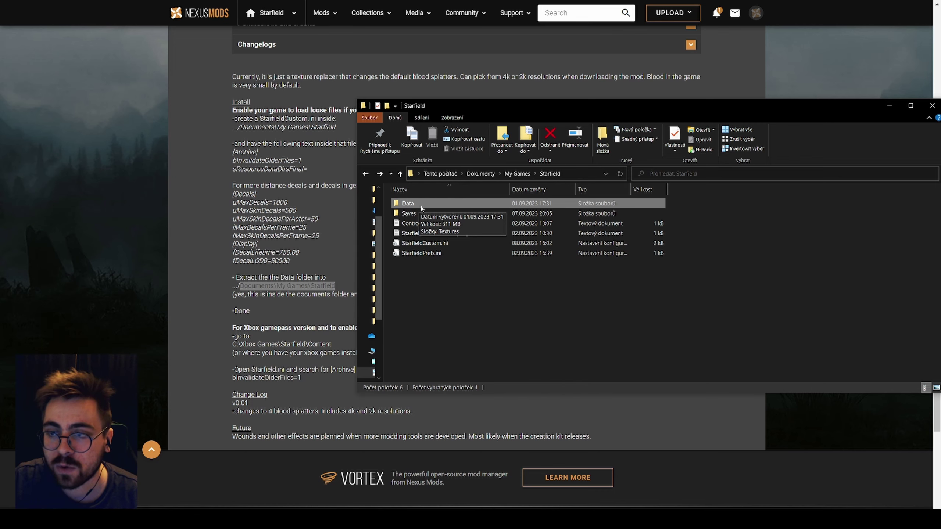
pyautogui.click(331, 222)
pyautogui.scroll(4, 375, 225)
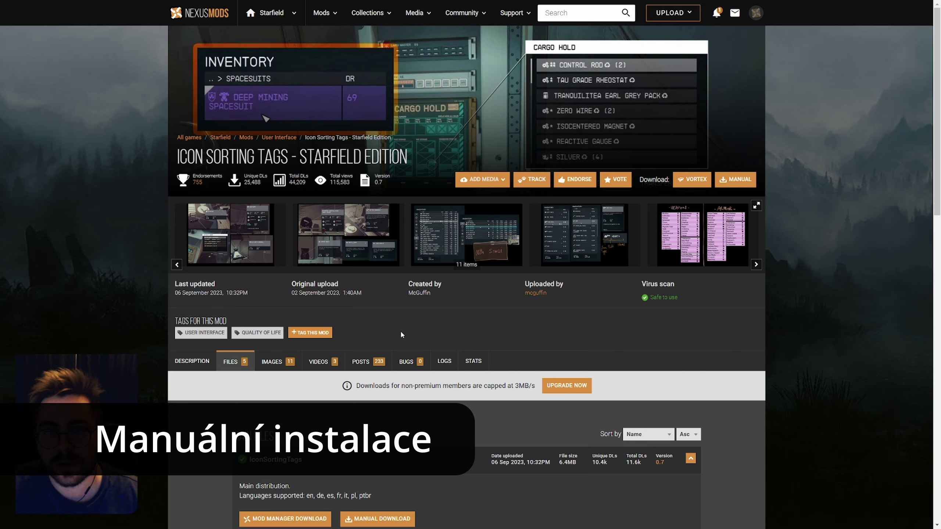
# Step: Review the download options for the Icon Sorting Tags main files and check the installation instructions in the mod's description
pyautogui.scroll(-2, 400, 330)
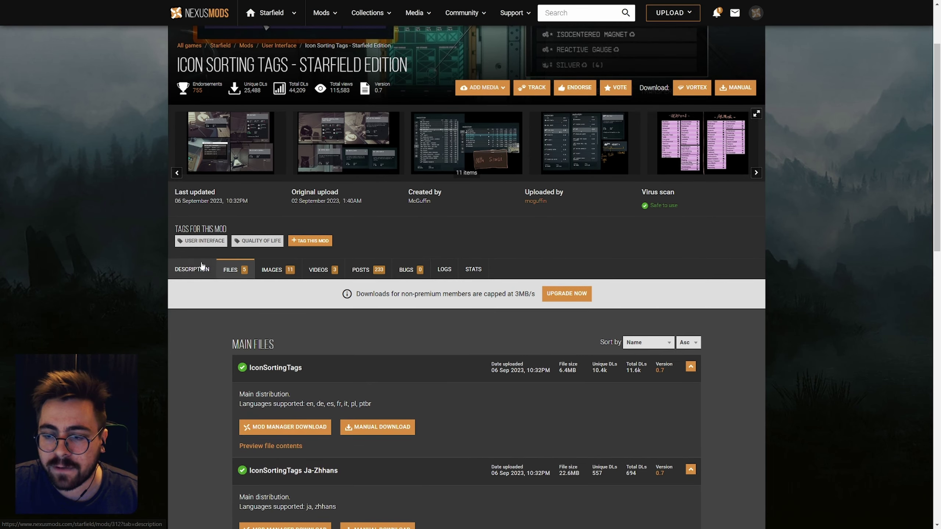
pyautogui.scroll(-1, 214, 350)
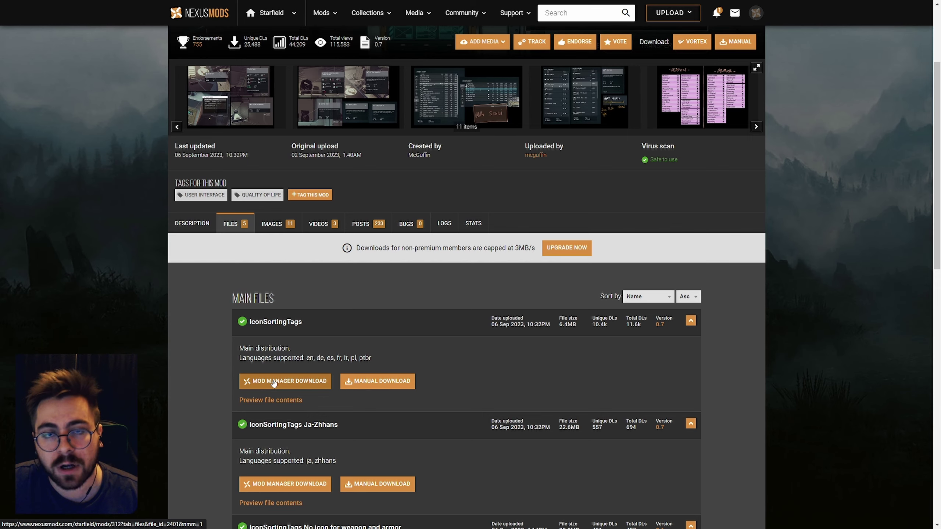
pyautogui.scroll(-2, 405, 309)
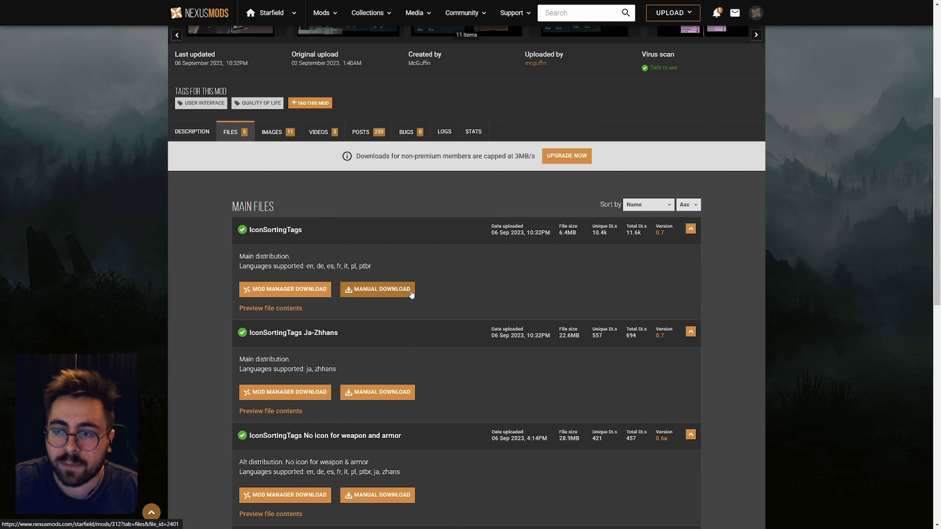
pyautogui.click(191, 132)
pyautogui.scroll(-5, 236, 252)
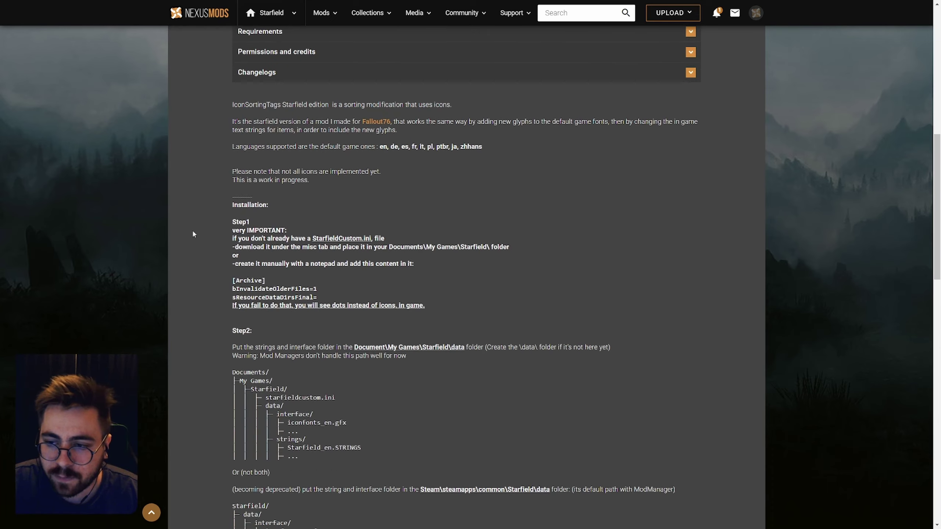
pyautogui.scroll(8, 378, 270)
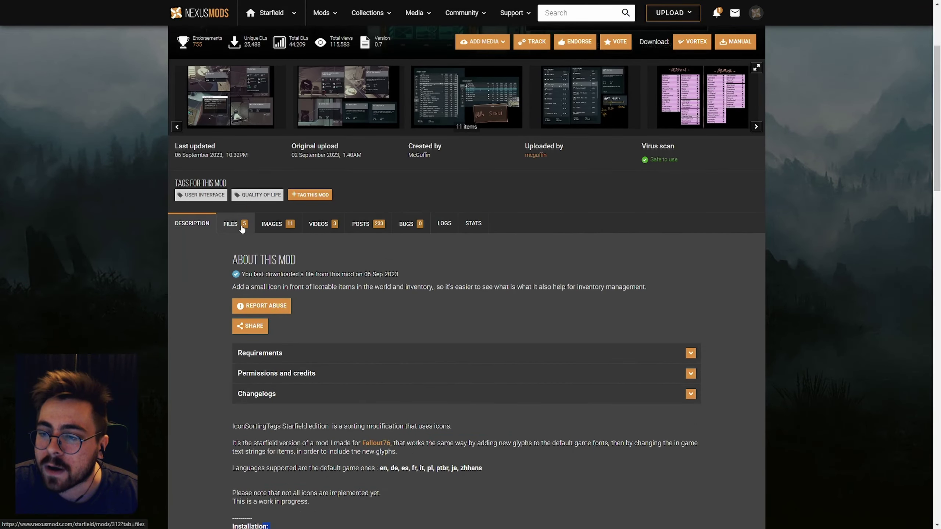
# Step: Return to the Icon Sorting Tags files and compare the mod manager and manual downloads of the main IconSortingTags file
pyautogui.click(231, 223)
pyautogui.scroll(-3, 317, 274)
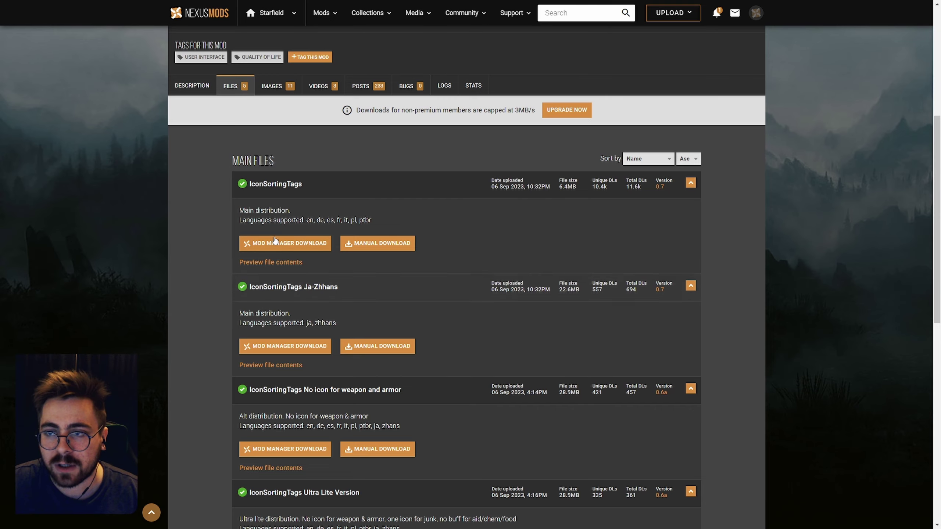
pyautogui.scroll(5, 317, 278)
pyautogui.scroll(-4, 324, 341)
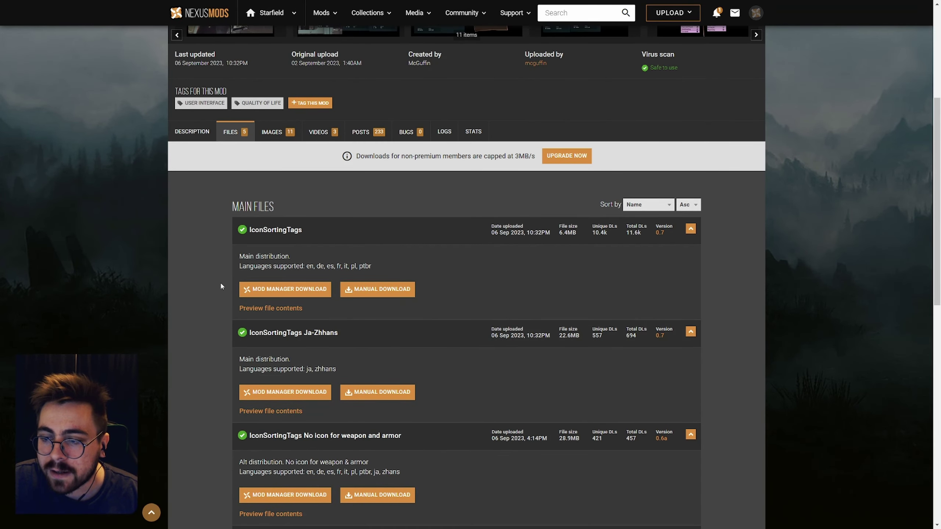
pyautogui.moveTo(252, 290); pyautogui.dragTo(346, 268)
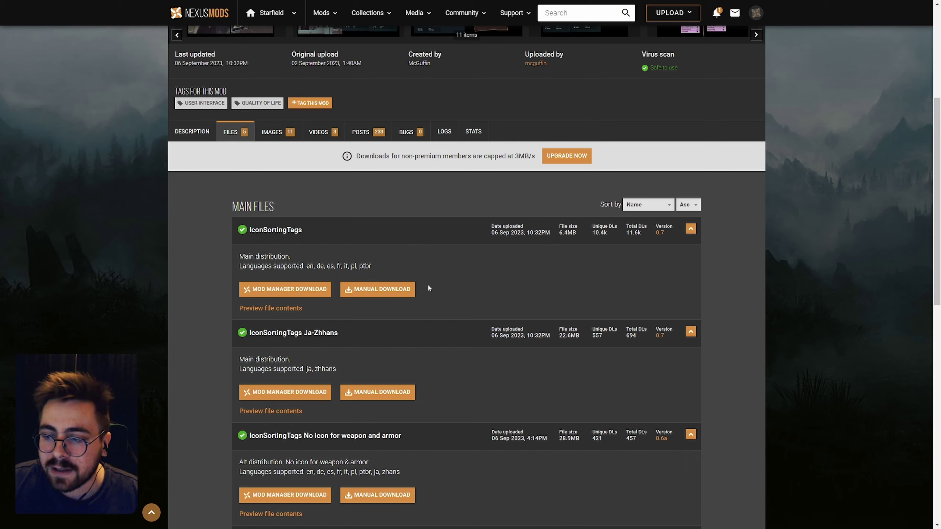
pyautogui.tripleClick(369, 293)
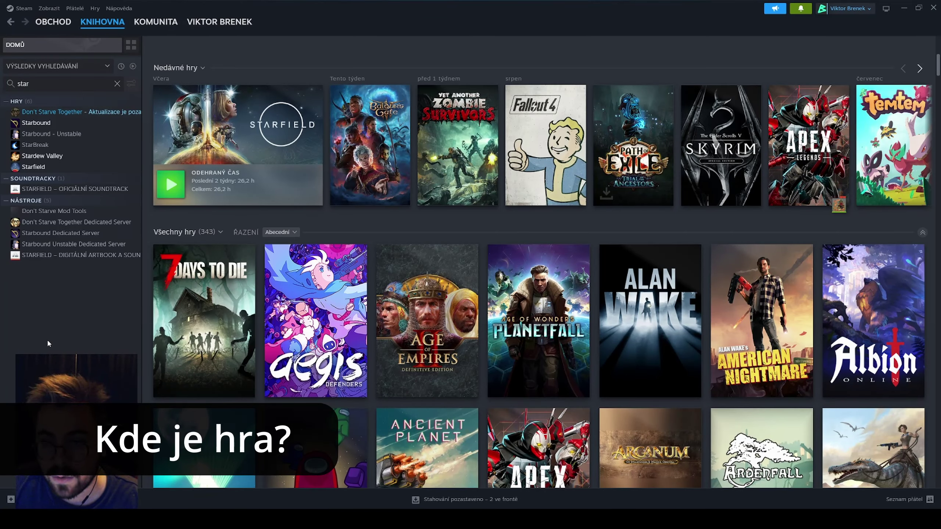
# Step: Switch to Steam, browse Starfield's local files from the library, and move the opened folder window toward the middle of the screen
pyautogui.rightClick(55, 168)
pyautogui.moveTo(87, 225)
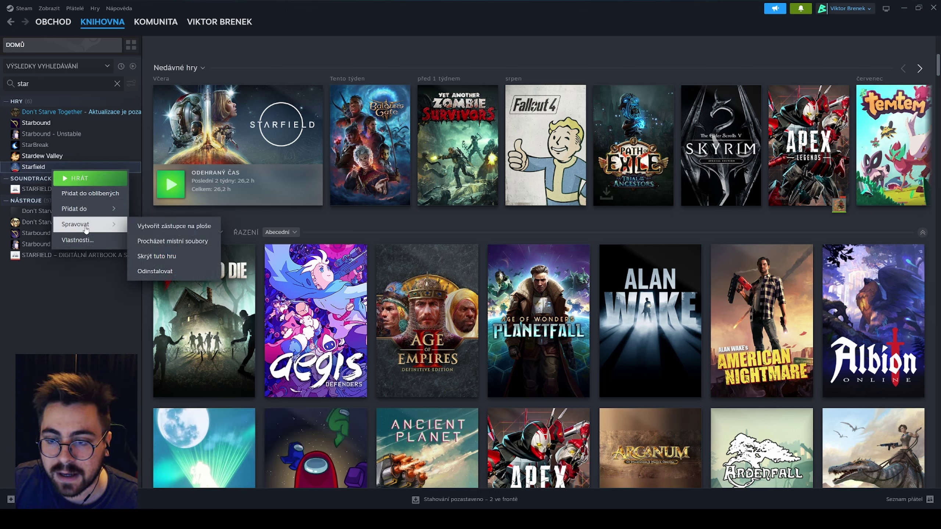
pyautogui.click(157, 241)
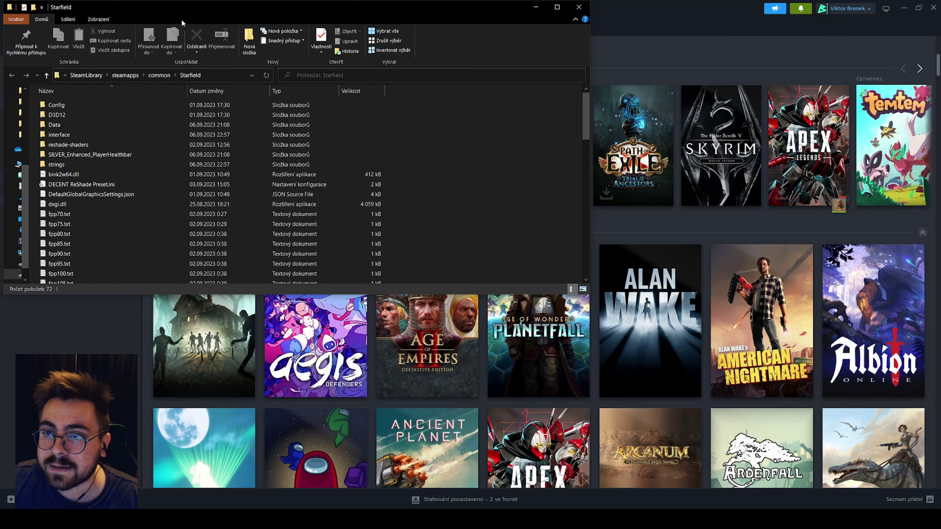
pyautogui.moveTo(199, 8); pyautogui.dragTo(325, 90)
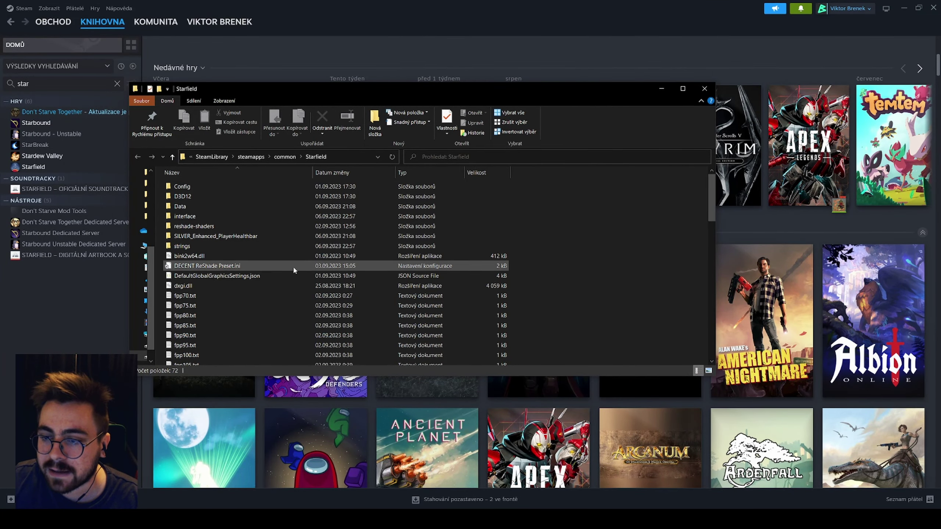
# Step: Examine the steamapps\common\Starfield installation folder, locating Starfield.exe and the game's Data folder
pyautogui.scroll(-14, 292, 265)
pyautogui.scroll(1, 229, 223)
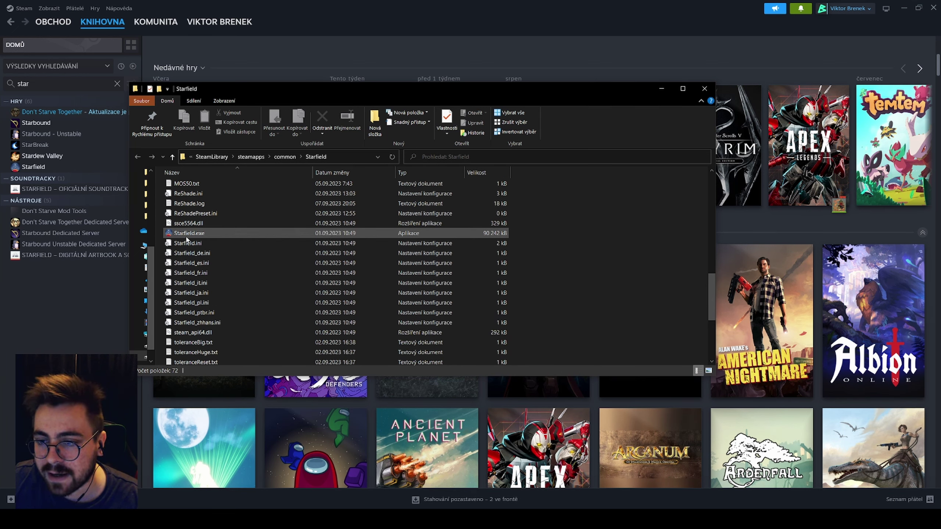
pyautogui.scroll(12, 293, 271)
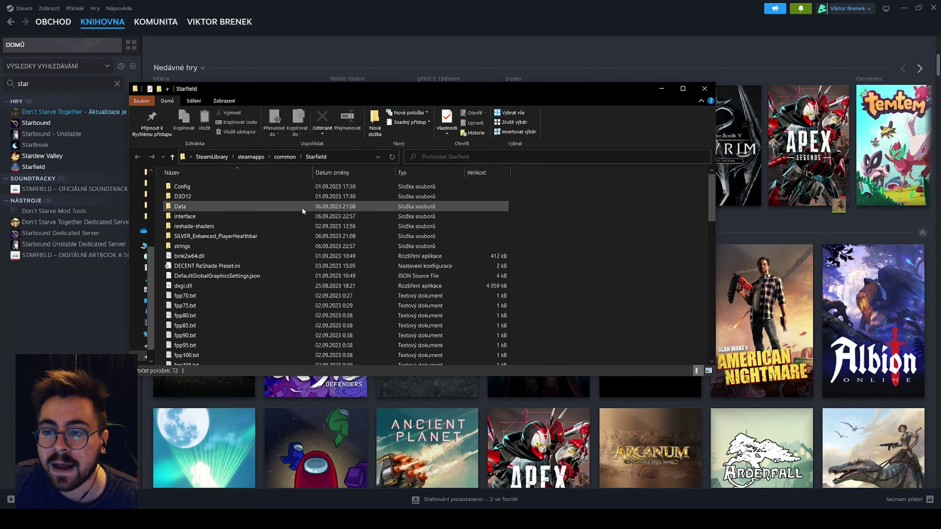
pyautogui.moveTo(244, 207)
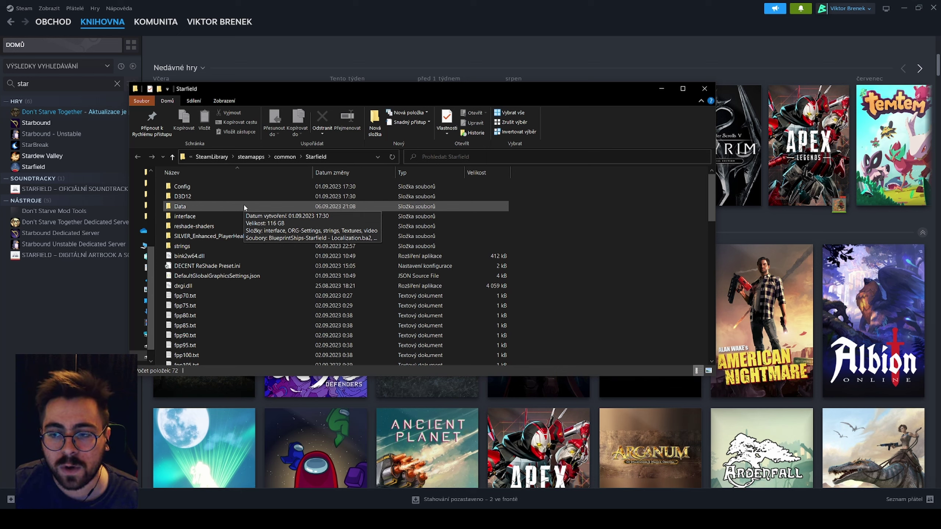
pyautogui.scroll(-3, 538, 271)
pyautogui.scroll(3, 624, 345)
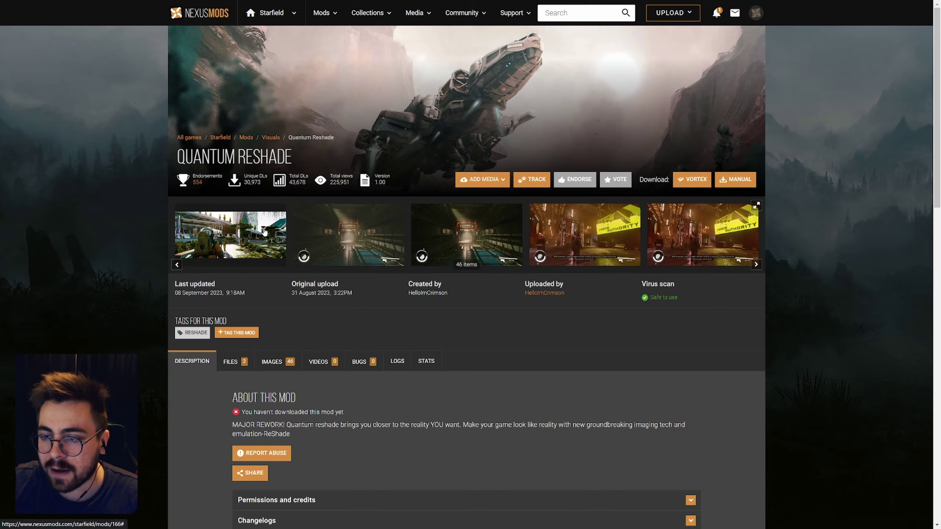
# Step: View the Quantum Reshade gallery at full size, compare the Reshade ON and OFF screenshots, and close the gallery
pyautogui.click(266, 233)
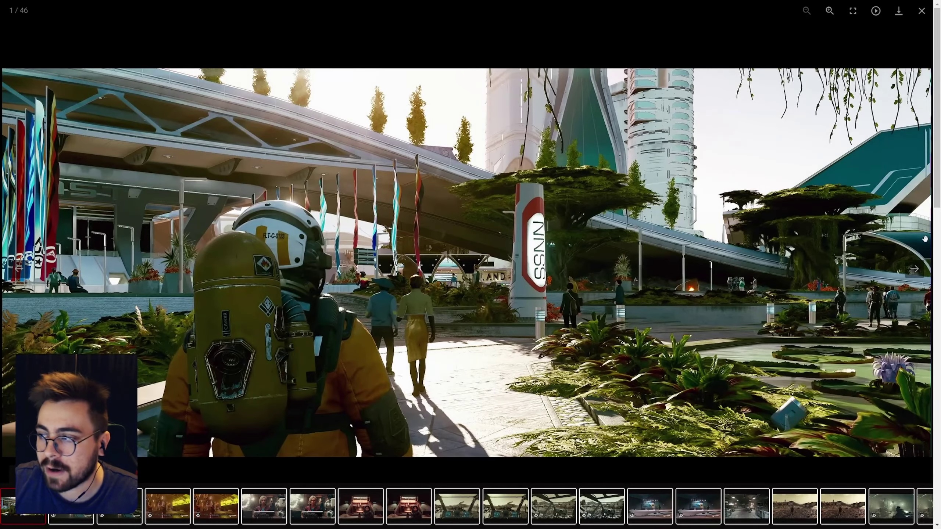
pyautogui.click(914, 269)
pyautogui.click(914, 269)
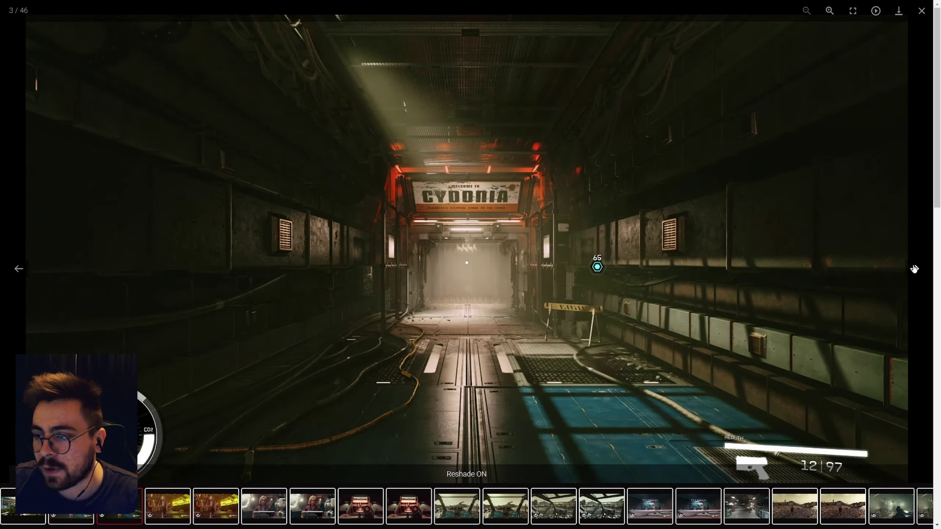
pyautogui.click(914, 269)
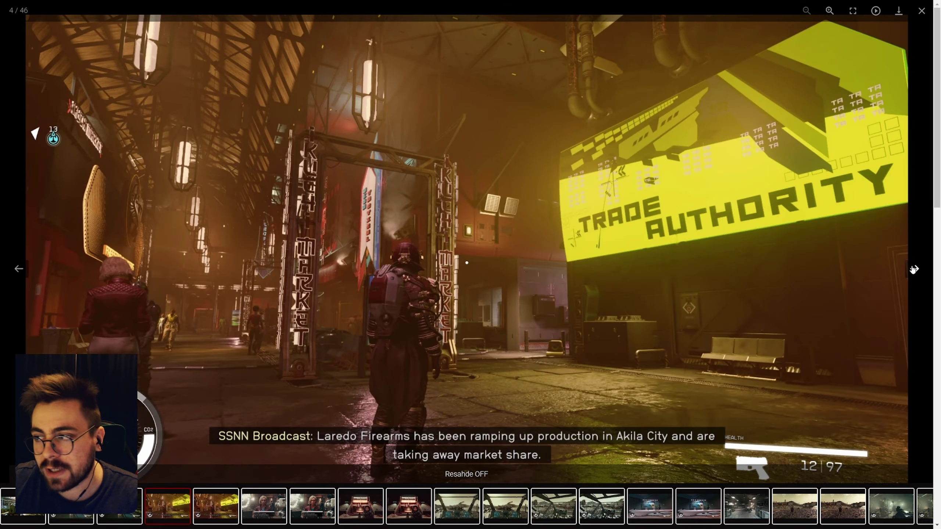
pyautogui.click(915, 270)
pyautogui.click(915, 269)
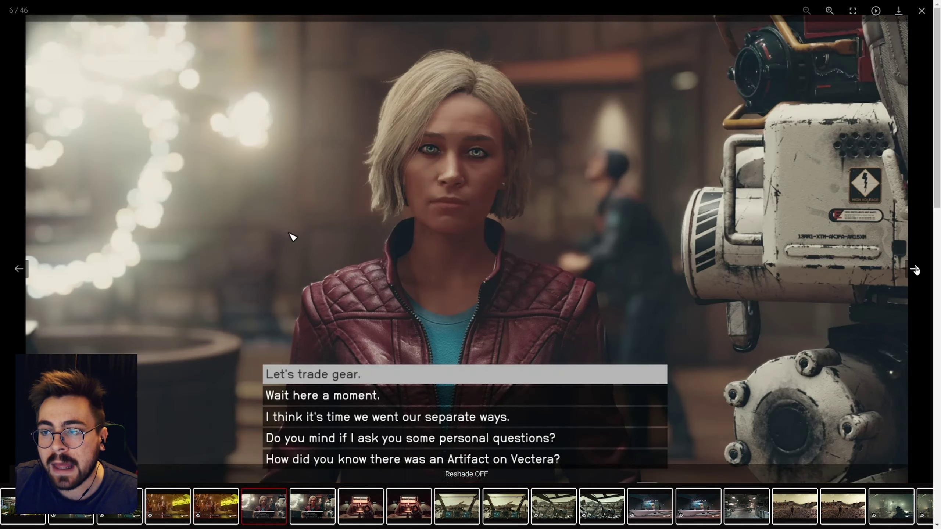
pyautogui.click(915, 270)
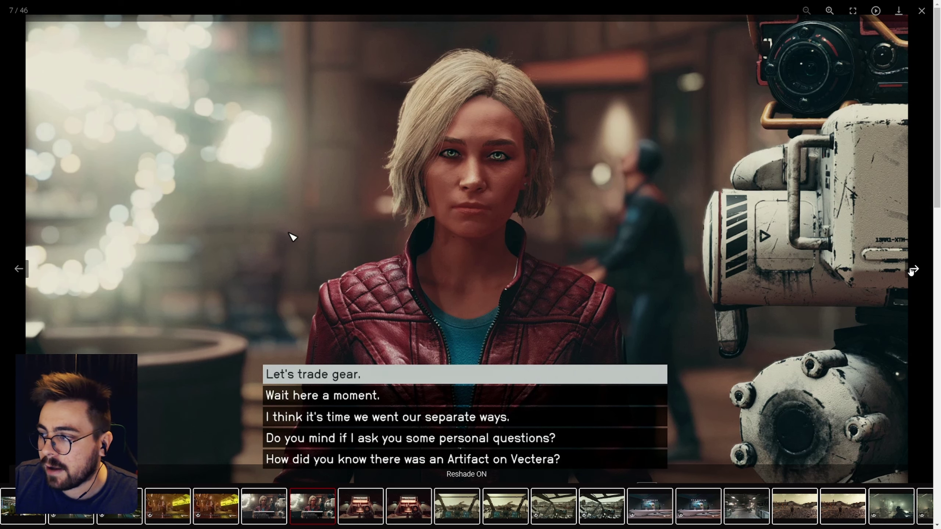
pyautogui.click(914, 270)
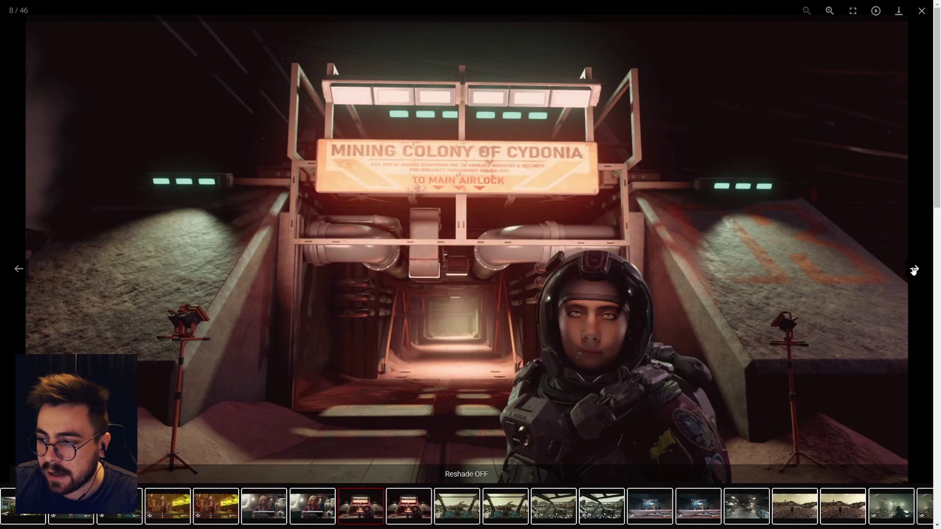
pyautogui.click(913, 269)
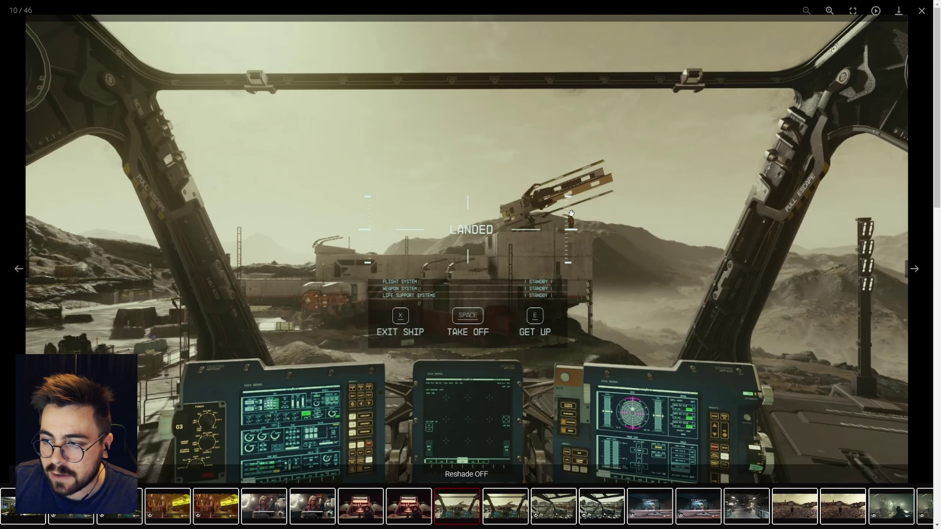
pyautogui.click(921, 11)
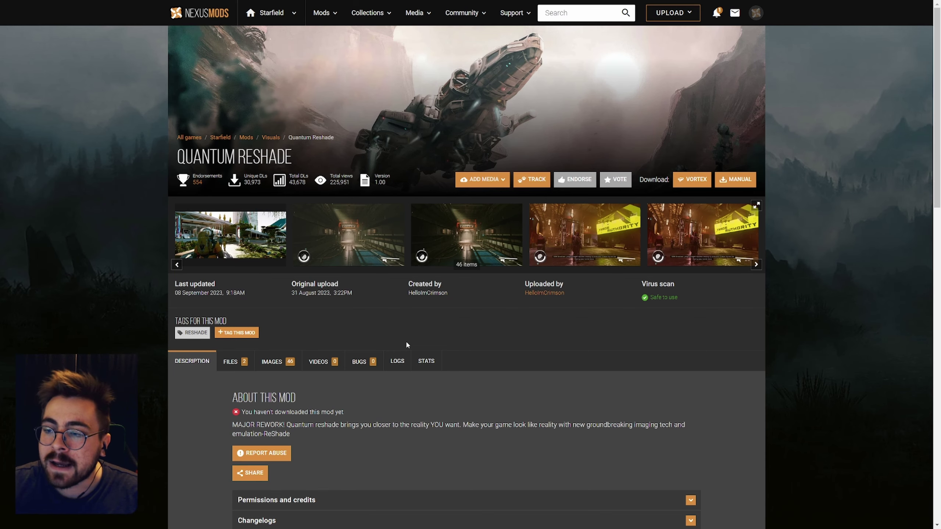
# Step: Open the list of downloadable files for the Quantum Reshade mod
pyautogui.scroll(-1, 407, 343)
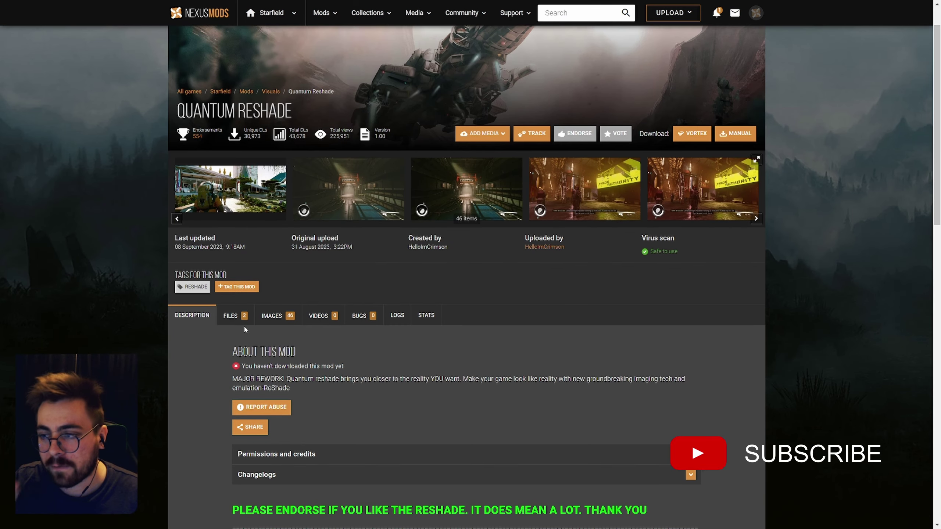
pyautogui.scroll(-2, 213, 262)
pyautogui.click(234, 224)
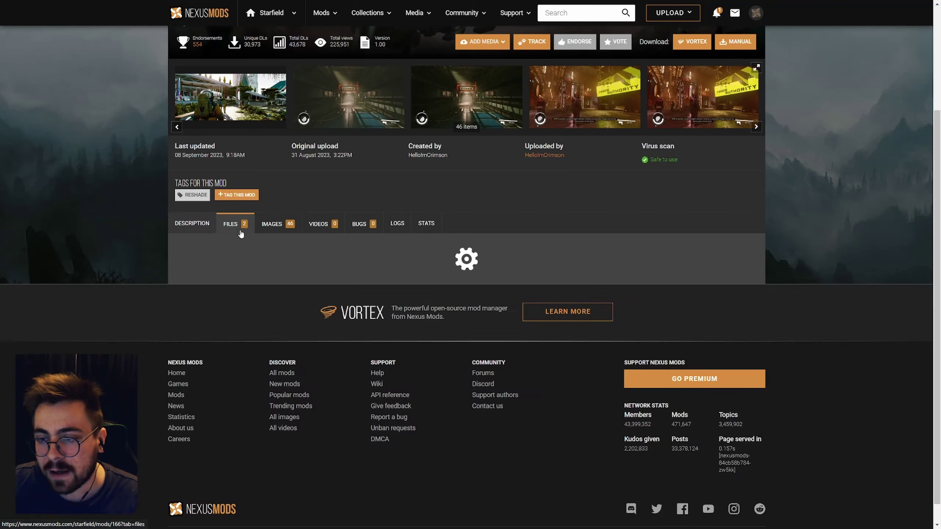
# Step: Manually download the version 1.65 Quantum Reshade archive from the mod's main files
pyautogui.scroll(-2, 206, 323)
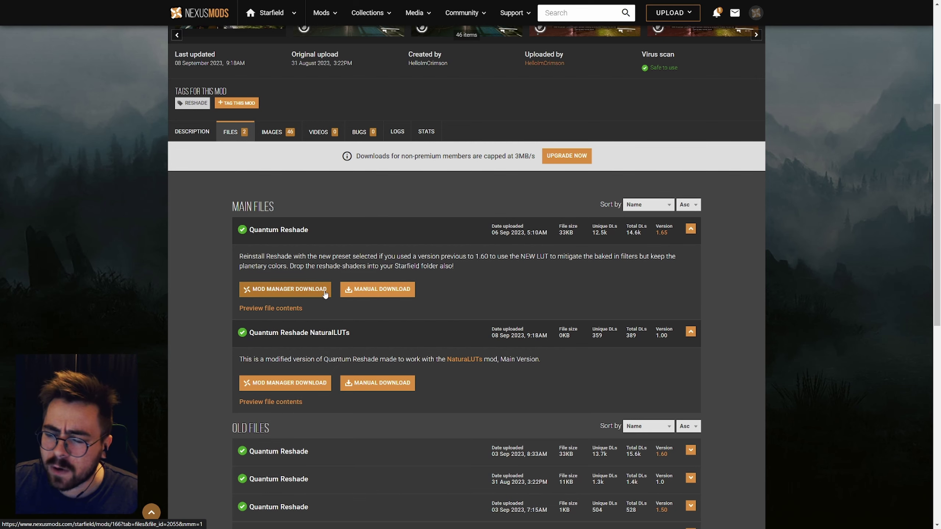
pyautogui.click(369, 294)
pyautogui.scroll(-7, 458, 273)
pyautogui.click(515, 263)
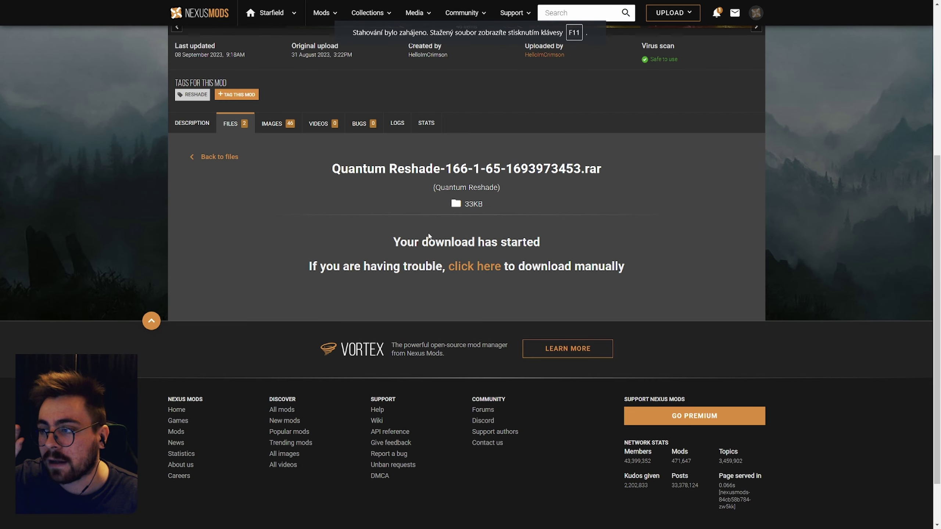
pyautogui.moveTo(603, 179); pyautogui.dragTo(537, 179)
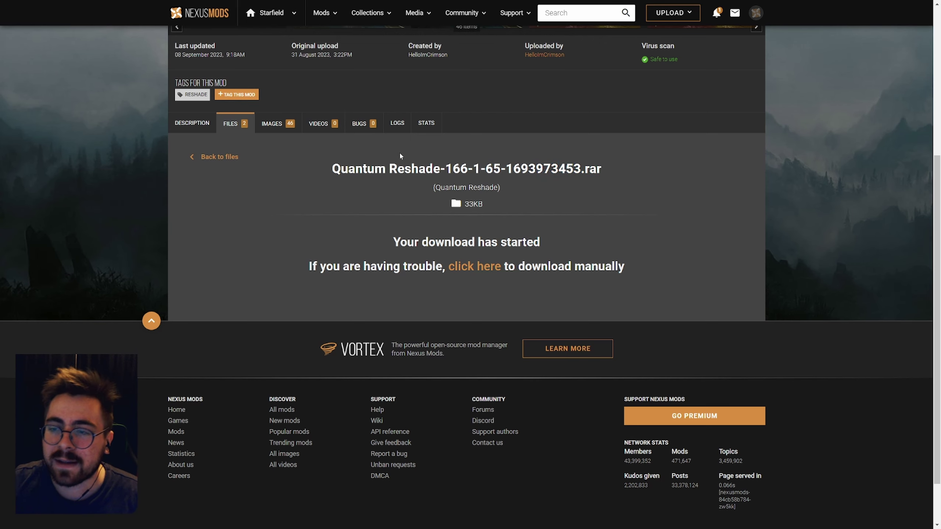
# Step: Open the Quantum Reshade description and read the first installation instruction about placing the preset and reshade-shaders folder
pyautogui.click(192, 123)
pyautogui.scroll(-6, 394, 239)
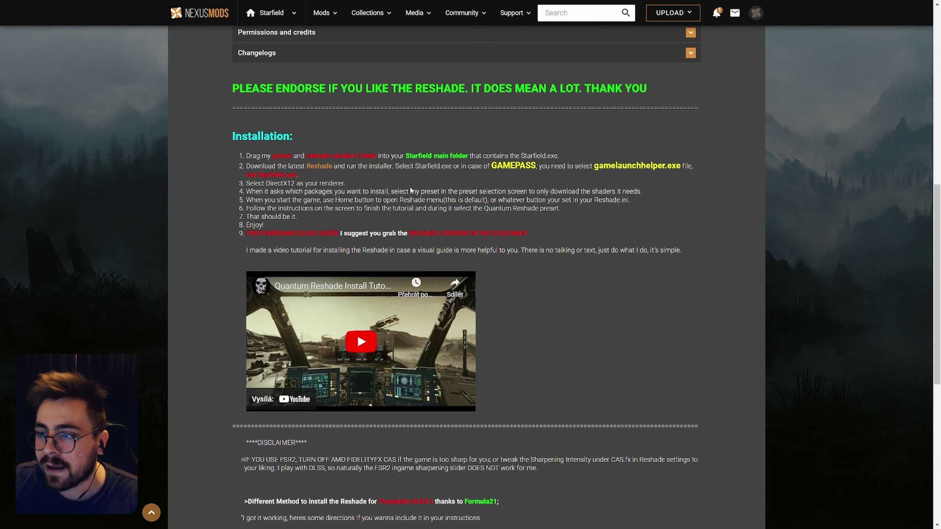
pyautogui.moveTo(251, 156); pyautogui.dragTo(464, 153)
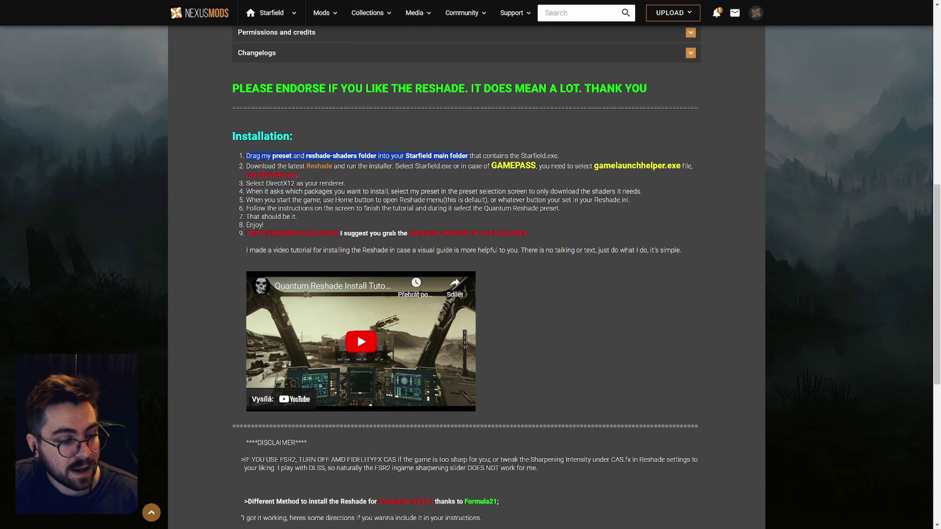
# Step: Switch to the Starfield installation folder and locate the reshade-shaders folder and the ReShadePreset.ini file
pyautogui.hotkey('alt', 'Tab')
pyautogui.hotkey('alt', 'Tab')
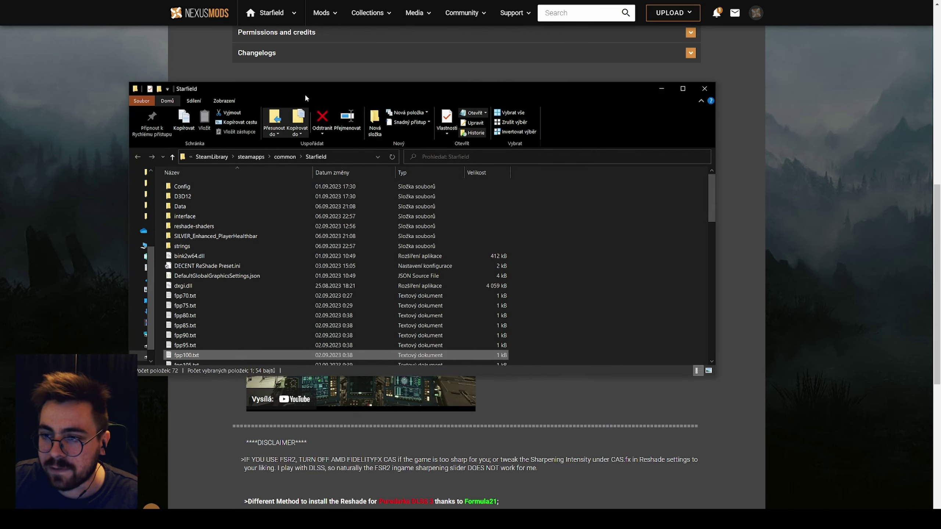
pyautogui.moveTo(304, 93); pyautogui.dragTo(399, 84)
pyautogui.click(315, 219)
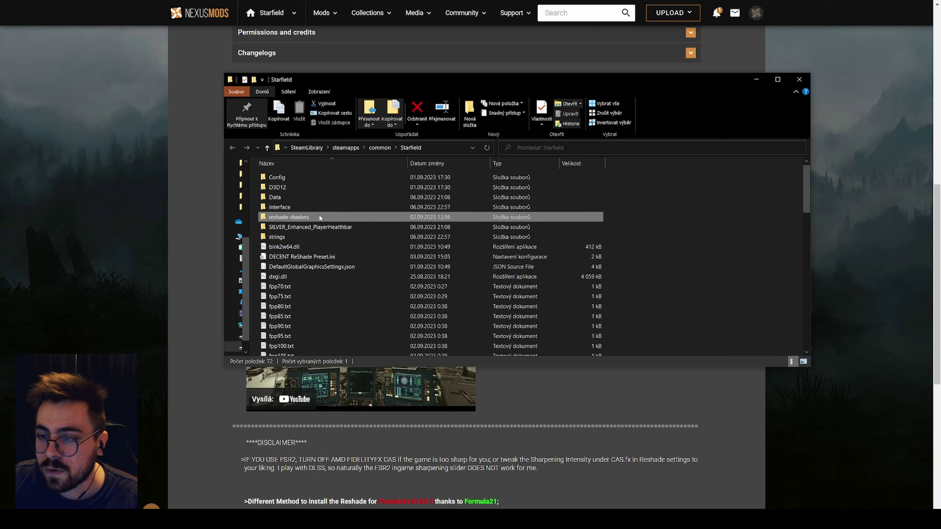
pyautogui.scroll(-10, 373, 325)
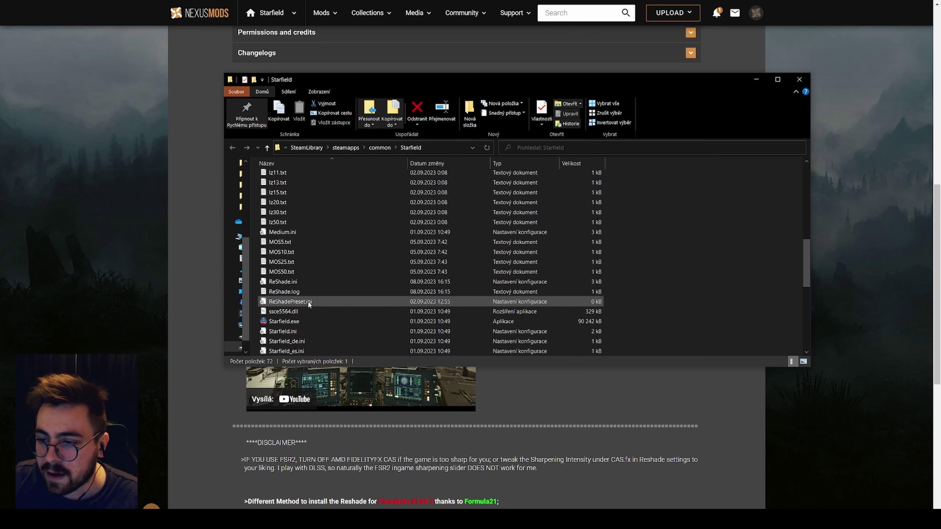
pyautogui.click(310, 303)
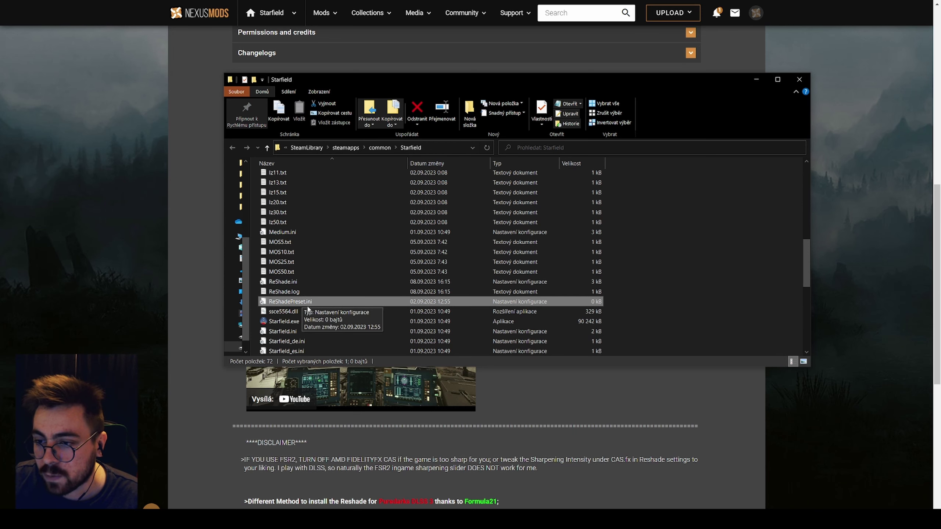
pyautogui.click(195, 318)
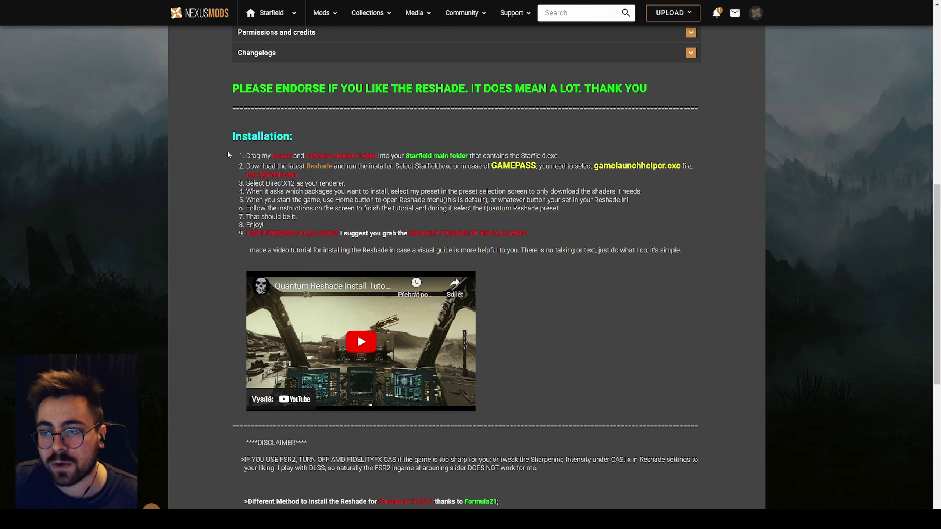
# Step: Follow the Reshade link in the installation instructions and download ReShade 5.9.2 with full add-on support, accepting the singleplayer warning
pyautogui.moveTo(230, 155); pyautogui.dragTo(290, 155)
pyautogui.click(317, 169)
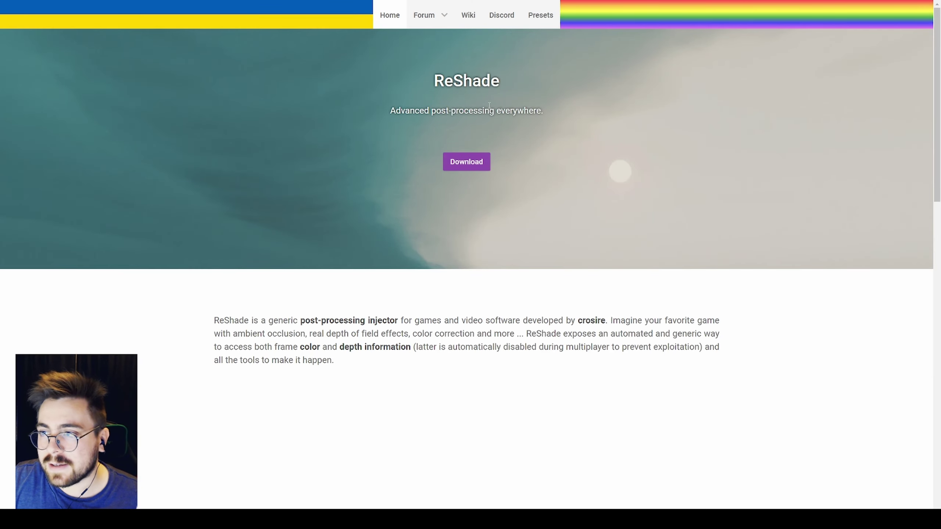
pyautogui.click(462, 165)
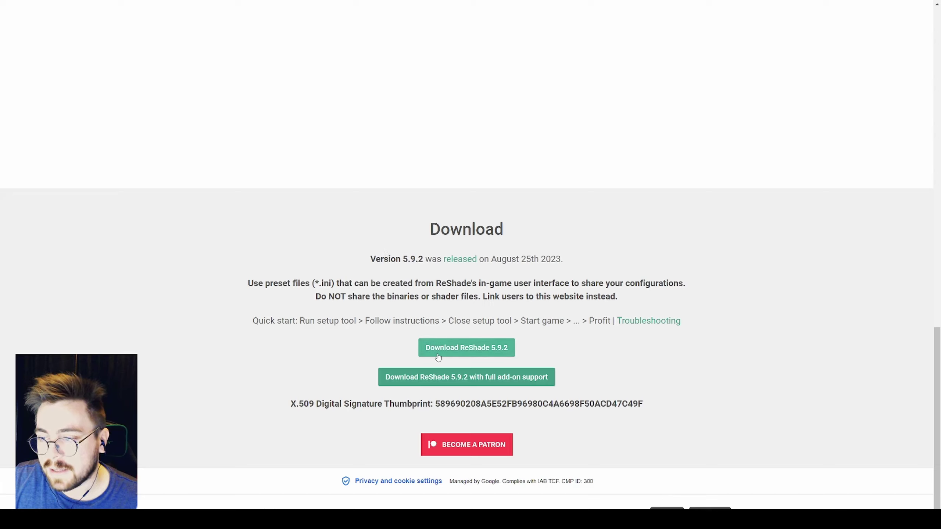
pyautogui.click(436, 385)
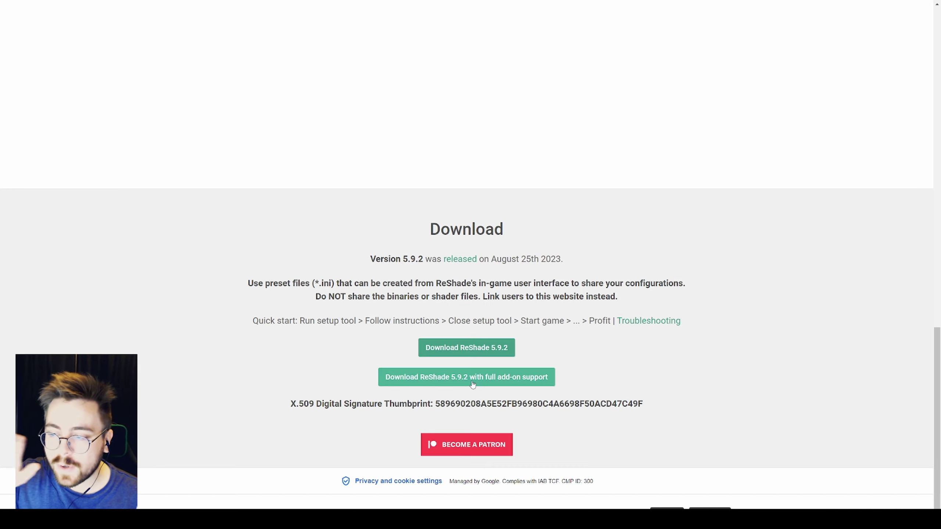
pyautogui.click(472, 384)
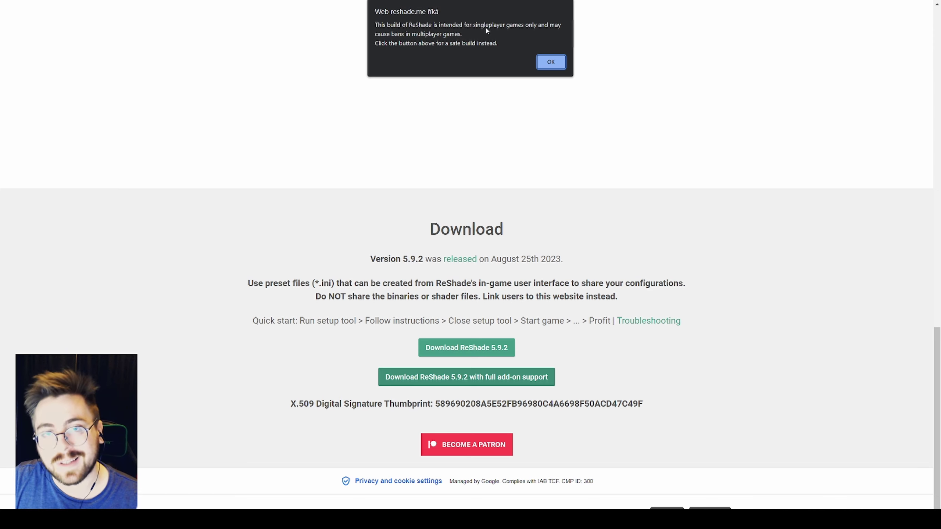
pyautogui.click(543, 63)
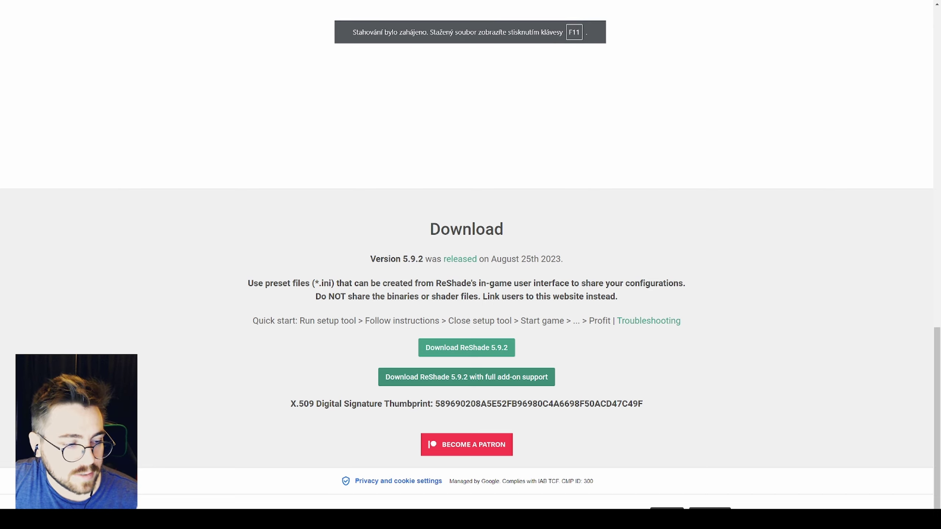
# Step: Exit the browser's full-screen view to reach the download folder and run ReShade_Setup_5.9.2_Addon.exe
pyautogui.press('F11')
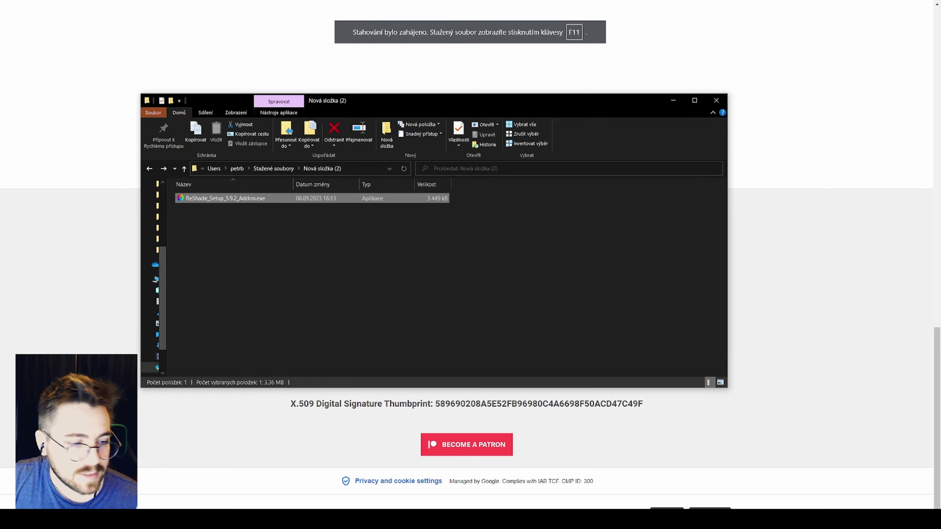
pyautogui.moveTo(418, 101); pyautogui.dragTo(489, 111)
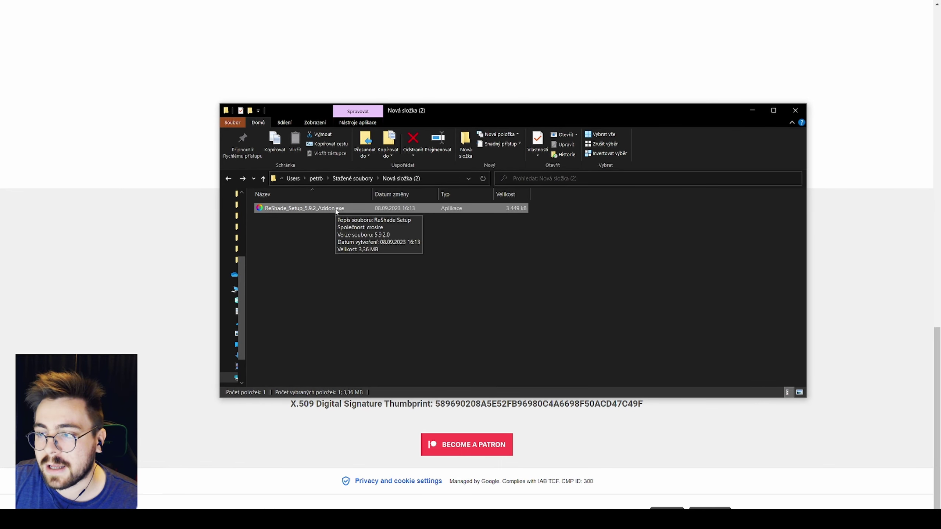
pyautogui.doubleClick(336, 209)
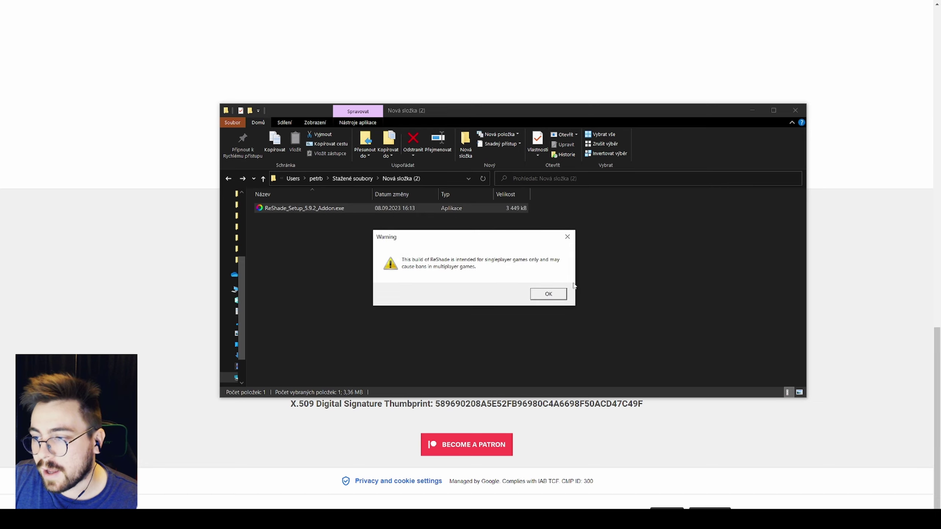
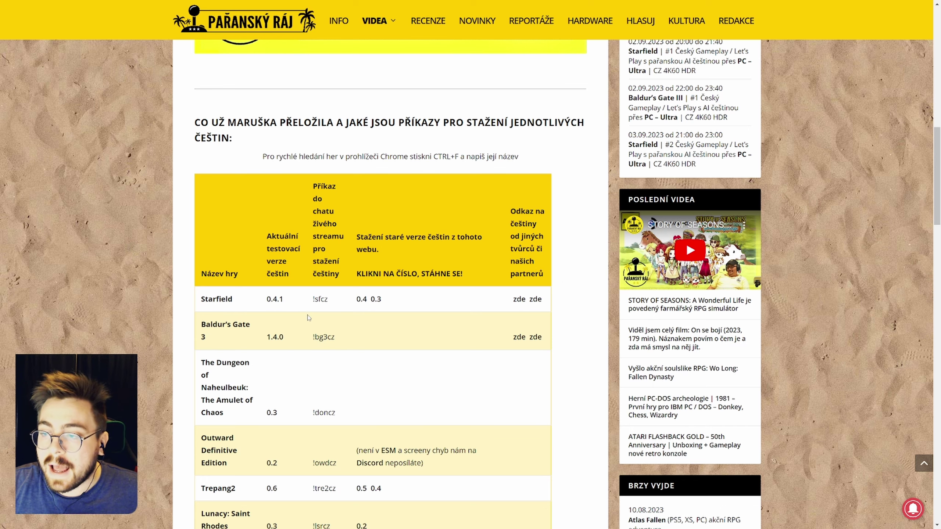
# Step: Look up the Starfield row in the Pařanský ráj table of Czech translations and browse the other listed games
pyautogui.scroll(-1, 292, 326)
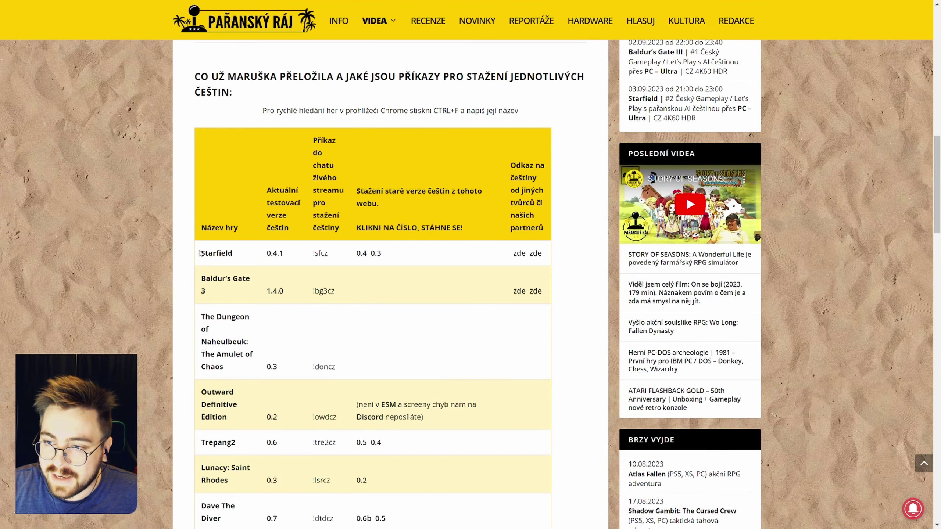
pyautogui.moveTo(200, 253); pyautogui.dragTo(413, 253)
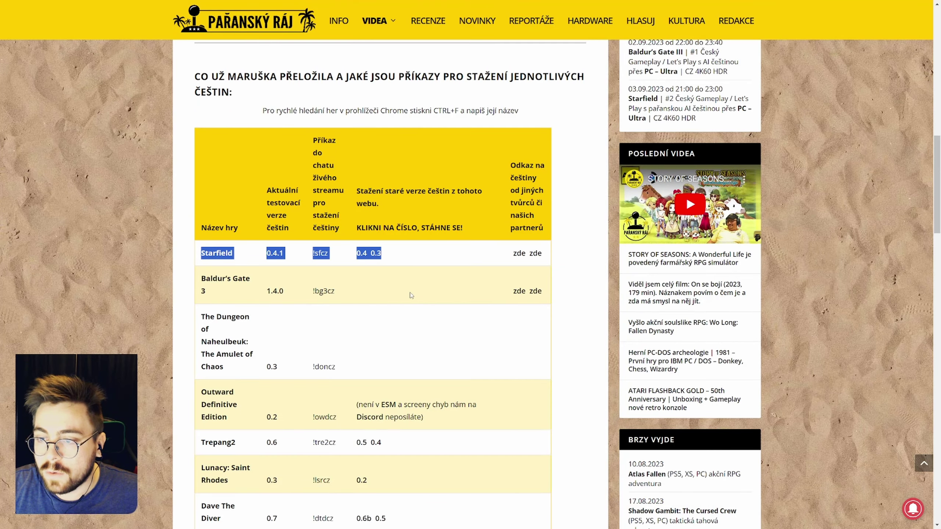
pyautogui.scroll(-20, 411, 296)
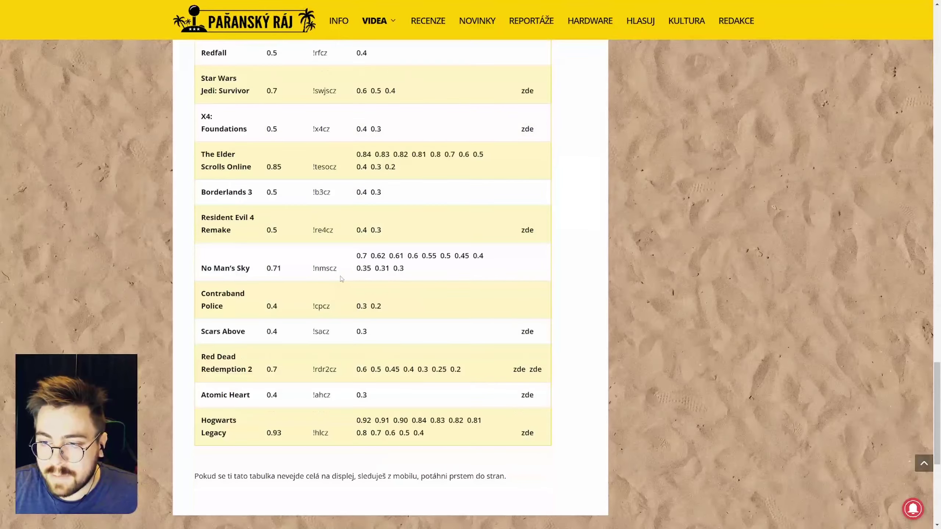
pyautogui.scroll(15, 341, 279)
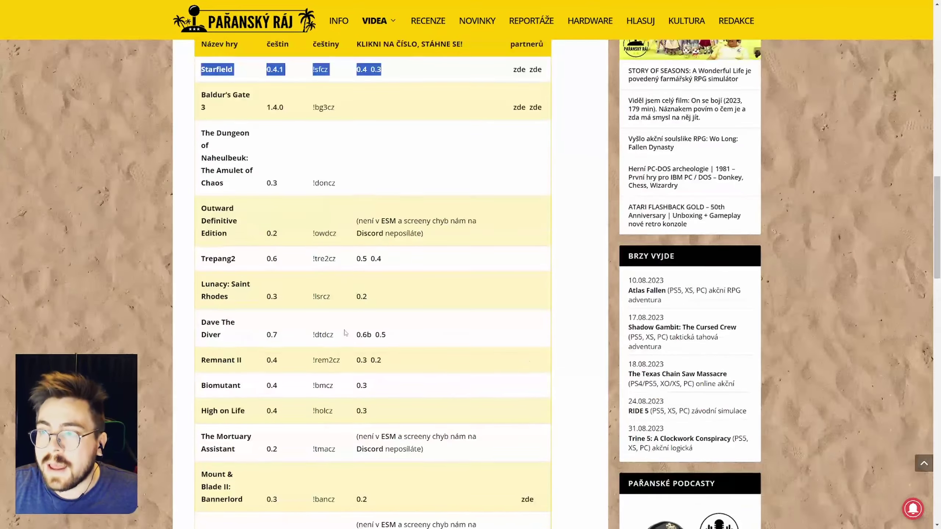
pyautogui.scroll(3, 345, 333)
# Step: In the extracted Starfield_CZ_v.0.4 folder, copy the interface and strings folders
pyautogui.click(407, 208)
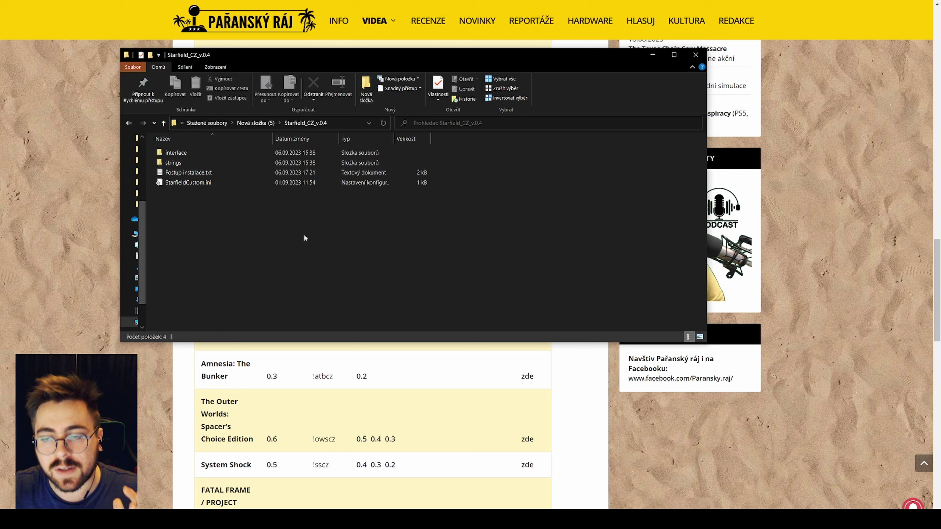
pyautogui.moveTo(451, 167); pyautogui.dragTo(178, 152)
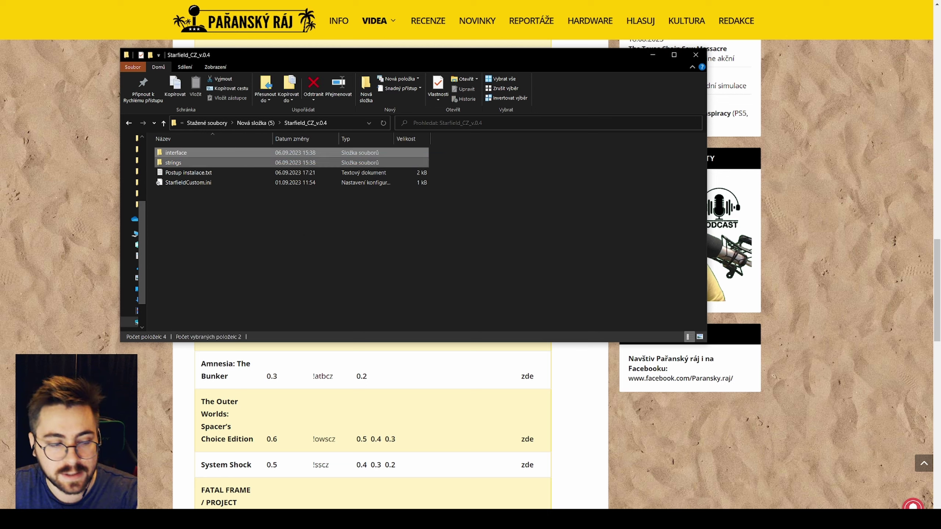
pyautogui.hotkey('ctrl', 'c')
# Step: Switch to the Starfield installation folder, inspect the interface and strings folders inside Data, and return to the parent folder
pyautogui.hotkey('alt', 'Tab')
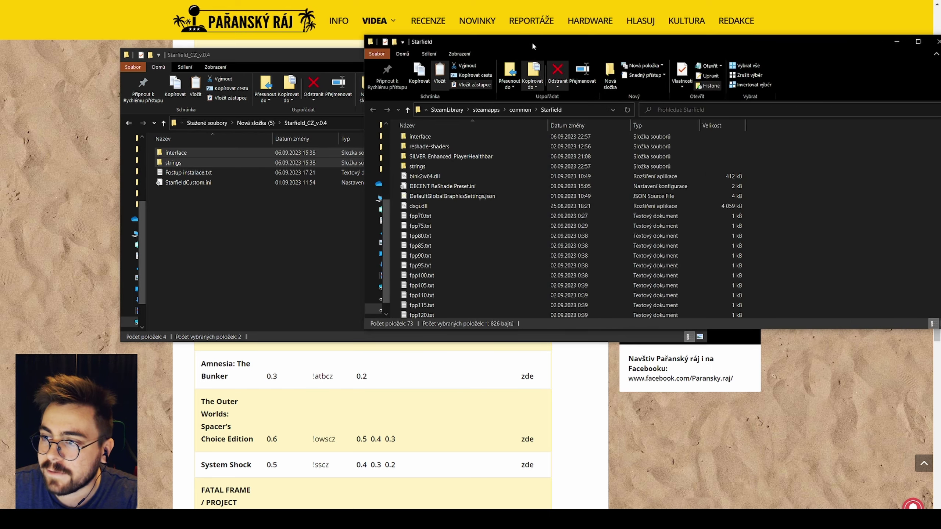
pyautogui.moveTo(531, 42); pyautogui.dragTo(421, 91)
pyautogui.scroll(1, 407, 223)
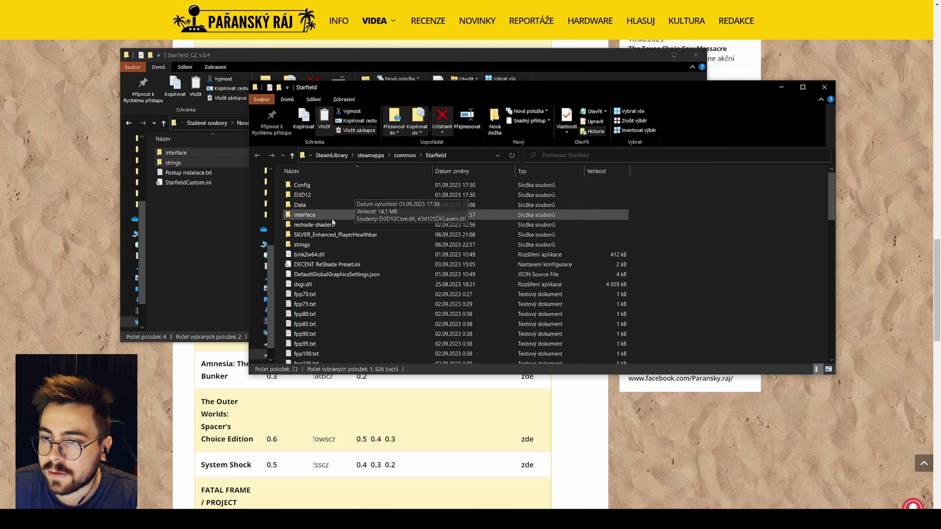
pyautogui.doubleClick(337, 205)
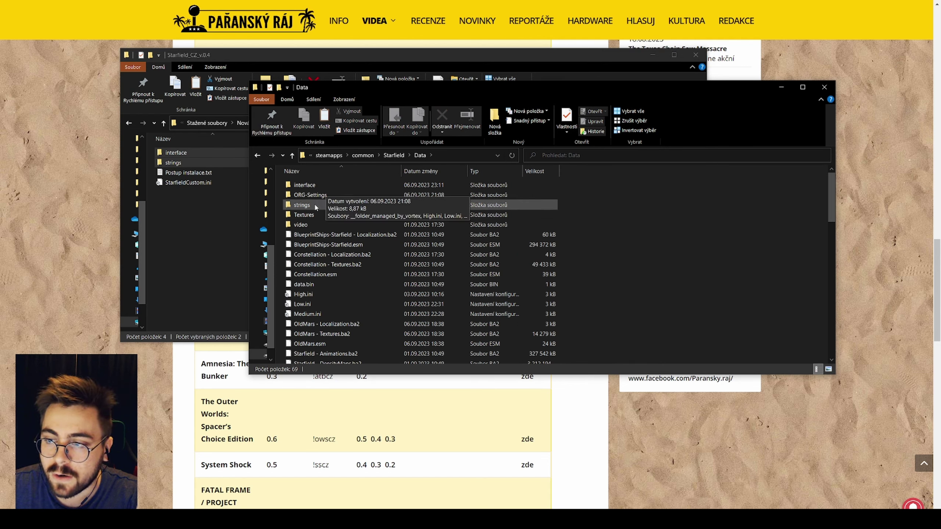
pyautogui.click(321, 184)
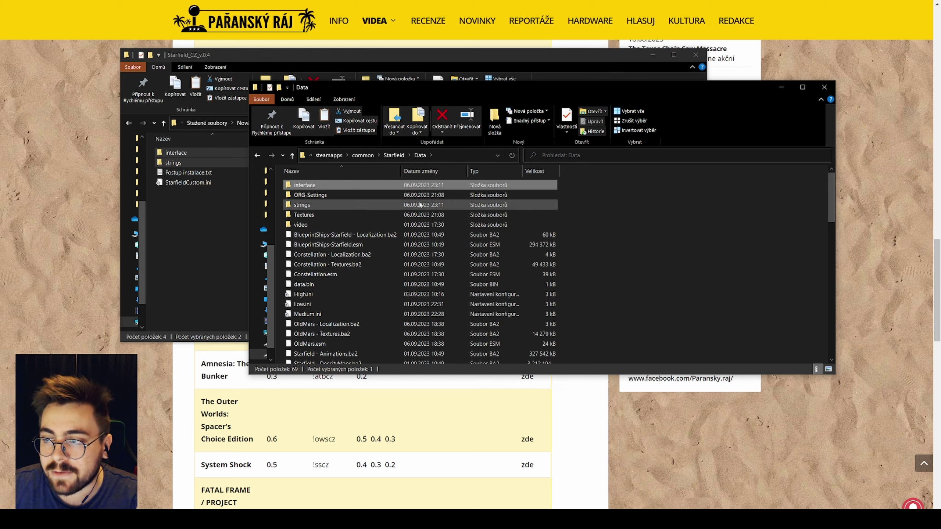
pyautogui.click(390, 158)
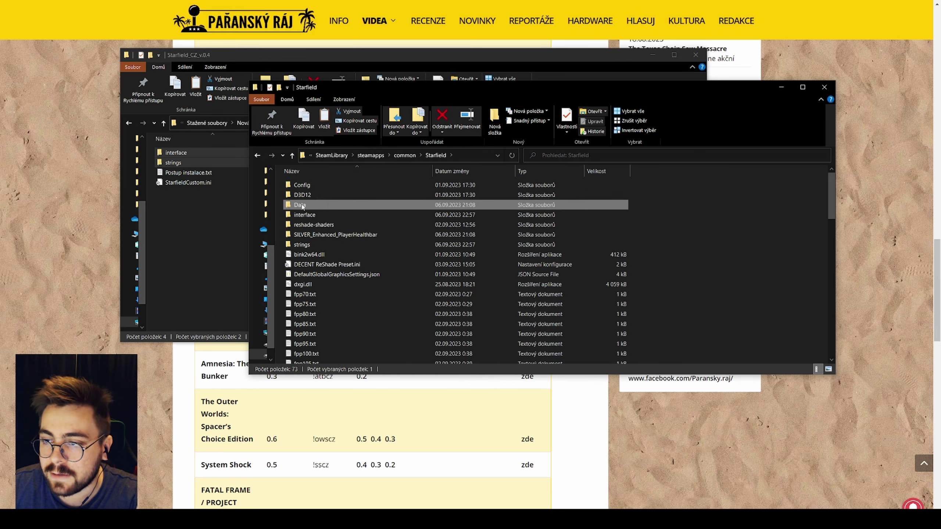
# Step: Open Postup instalace.txt from the Czech translation folder and read where to copy the folders and StarfieldCustom.ini
pyautogui.click(192, 212)
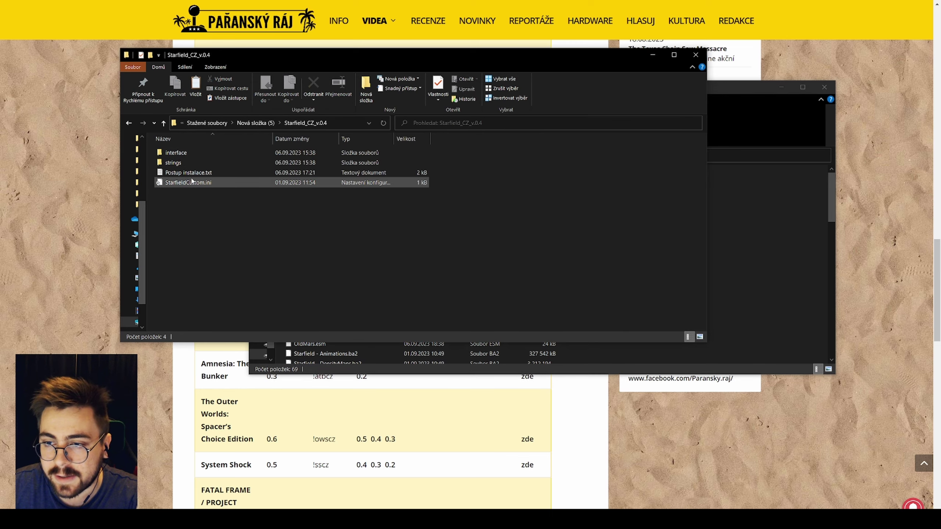
pyautogui.doubleClick(188, 173)
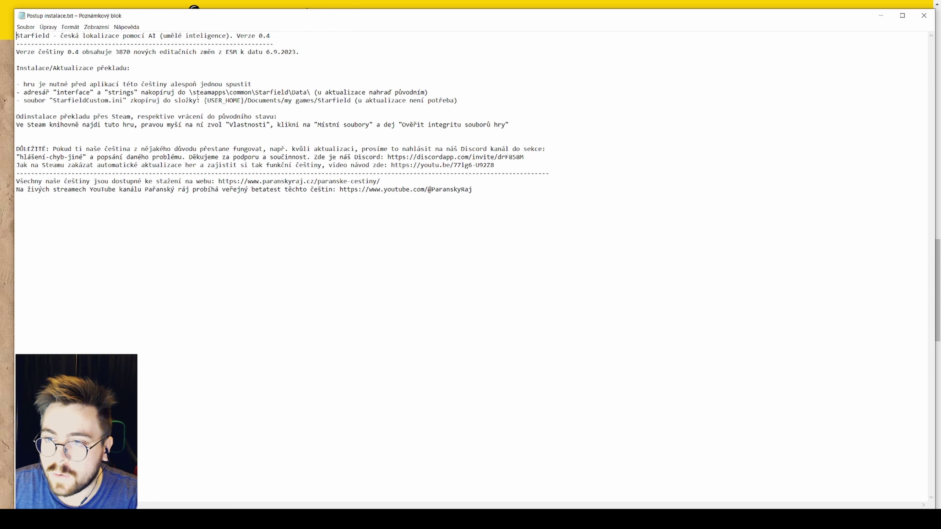
pyautogui.moveTo(199, 95); pyautogui.dragTo(331, 94)
pyautogui.click(304, 192)
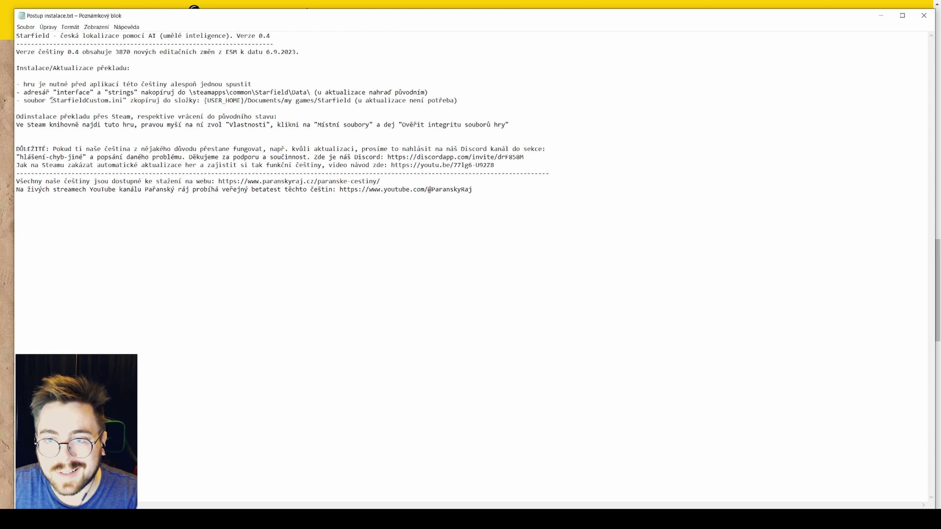
pyautogui.moveTo(53, 100); pyautogui.dragTo(123, 101)
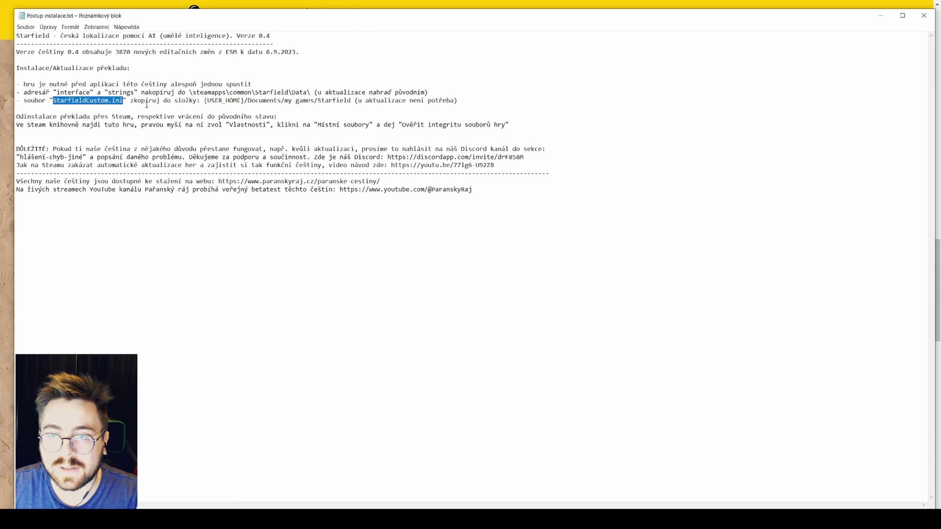
pyautogui.click(215, 107)
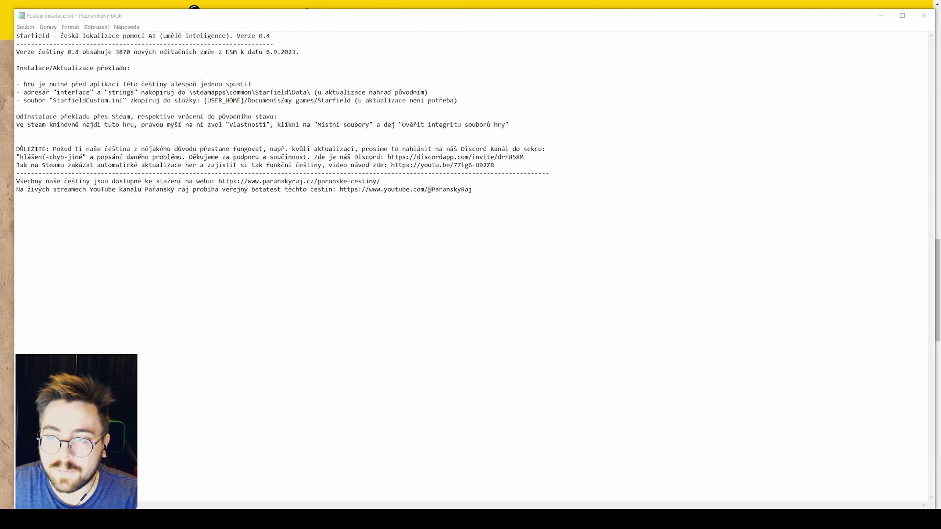
# Step: Close Postup instalace.txt, open StarfieldCustom.ini from the Starfield_CZ_v.0.4 folder and highlight the bInvalidateOlderFiles=1 line
pyautogui.click(201, 148)
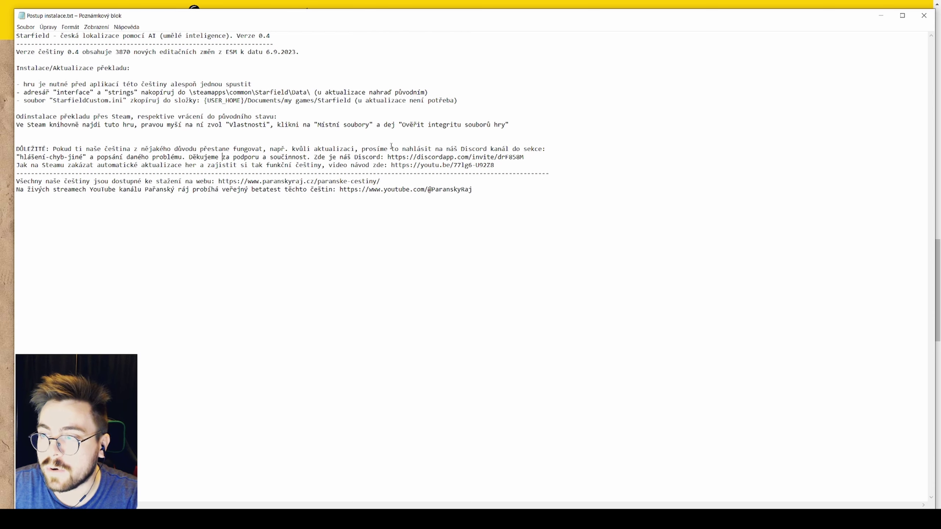
pyautogui.click(923, 15)
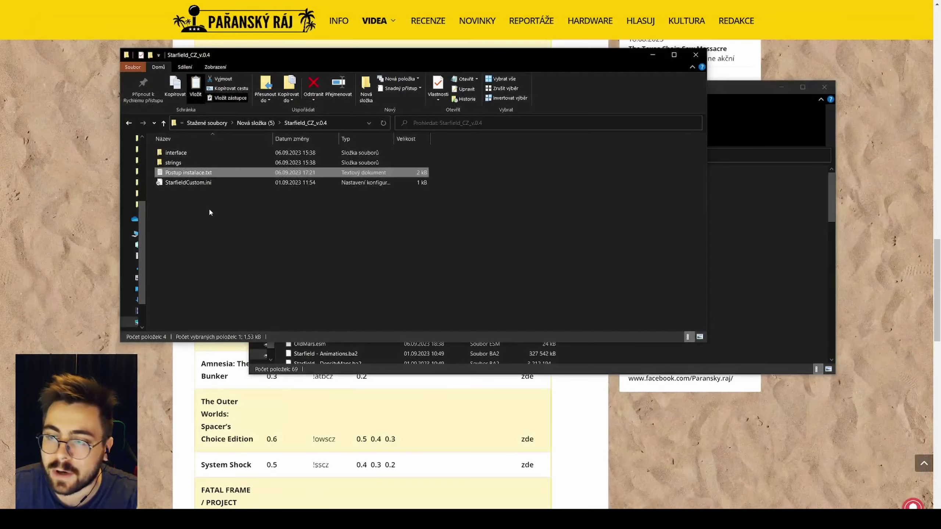
pyautogui.click(187, 183)
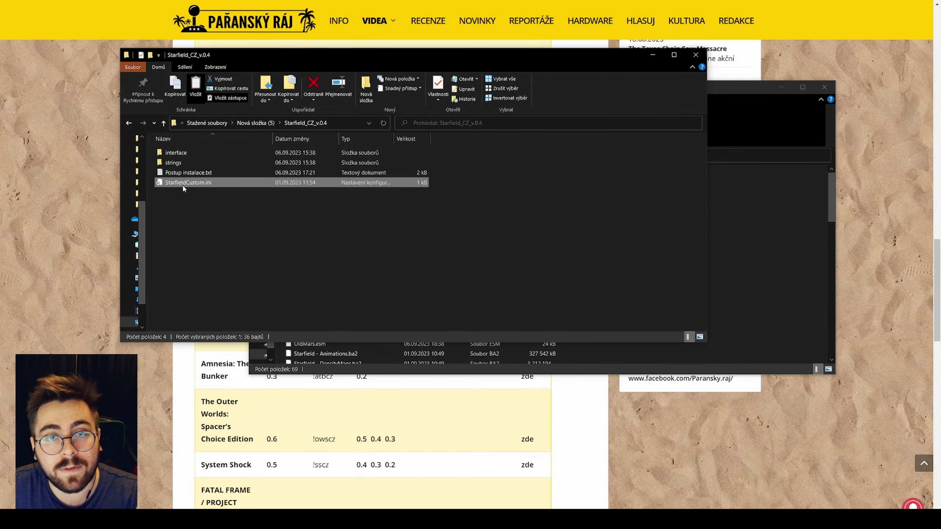
pyautogui.doubleClick(183, 186)
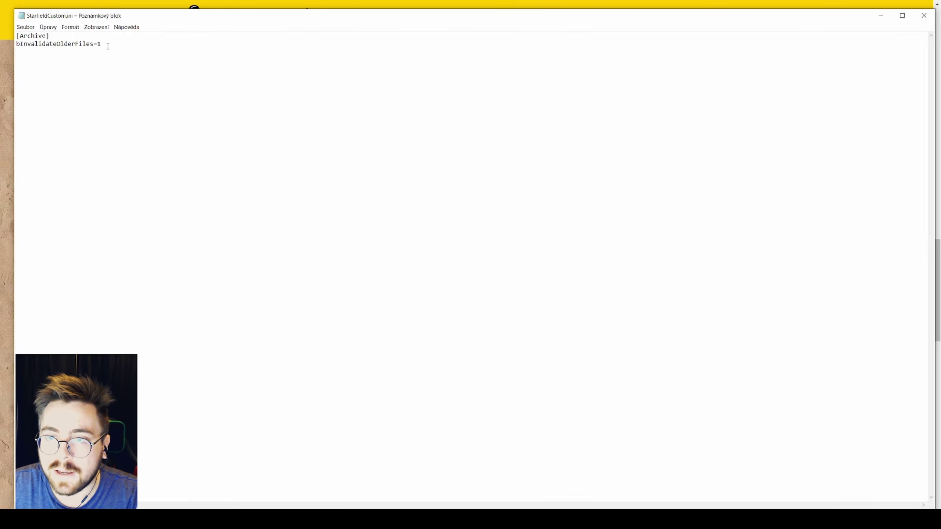
pyautogui.moveTo(110, 46); pyautogui.dragTo(11, 48)
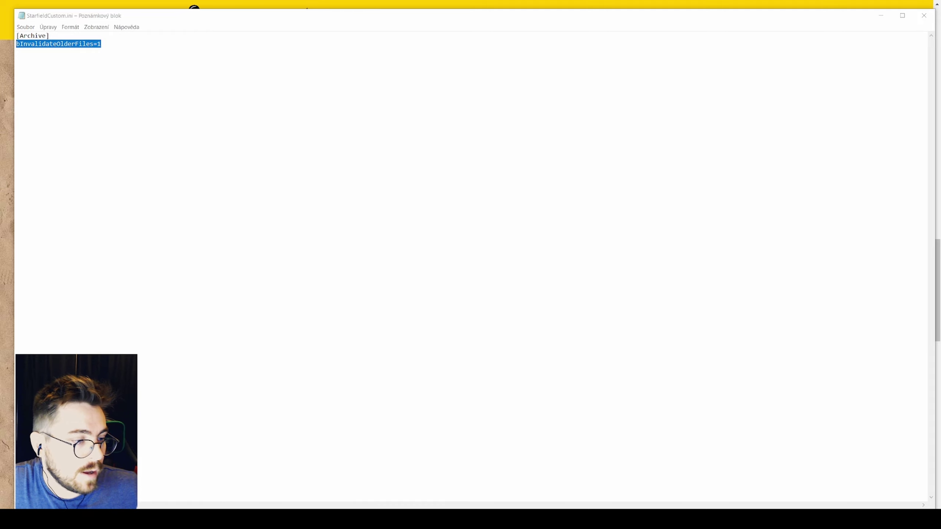
# Step: Open StarfieldCustom.ini from Documents\My Games\Starfield, highlight its [Archive] and bInvalidateOlderFiles=1 lines, and compare it with the translation's version
pyautogui.hotkey('alt', 'Tab')
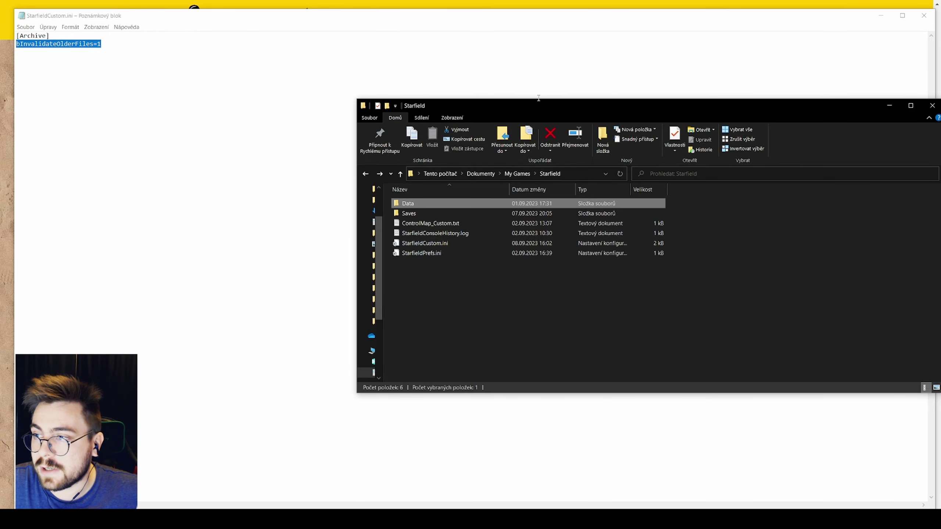
pyautogui.moveTo(541, 108); pyautogui.dragTo(398, 87)
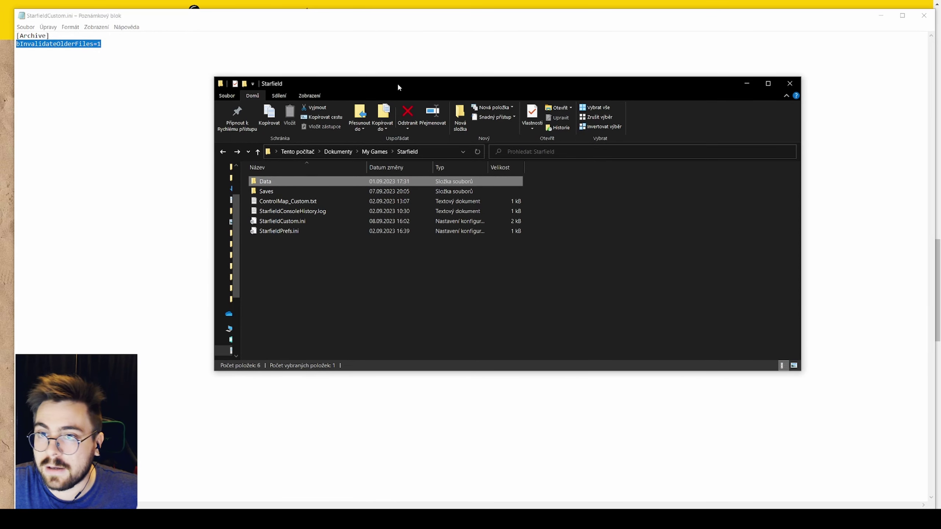
pyautogui.doubleClick(297, 221)
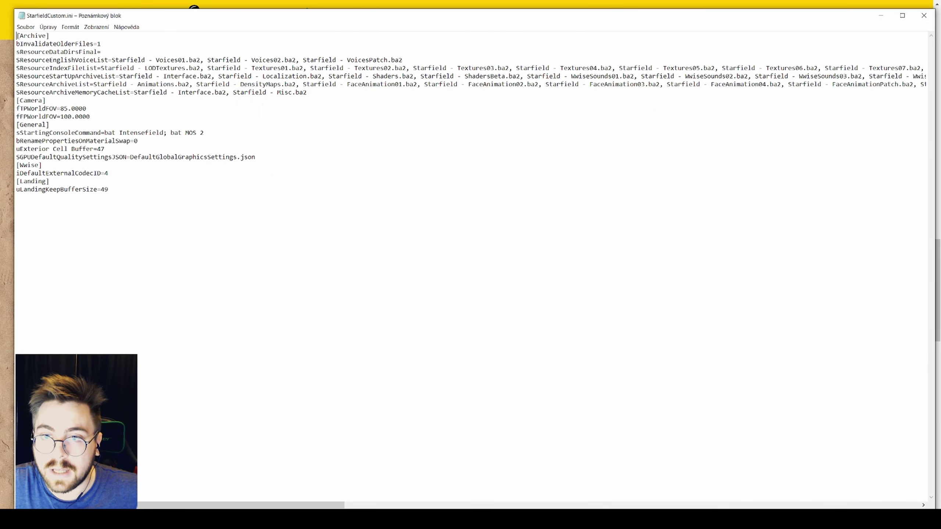
pyautogui.moveTo(16, 35); pyautogui.dragTo(101, 43)
pyautogui.moveTo(134, 11); pyautogui.dragTo(223, 79)
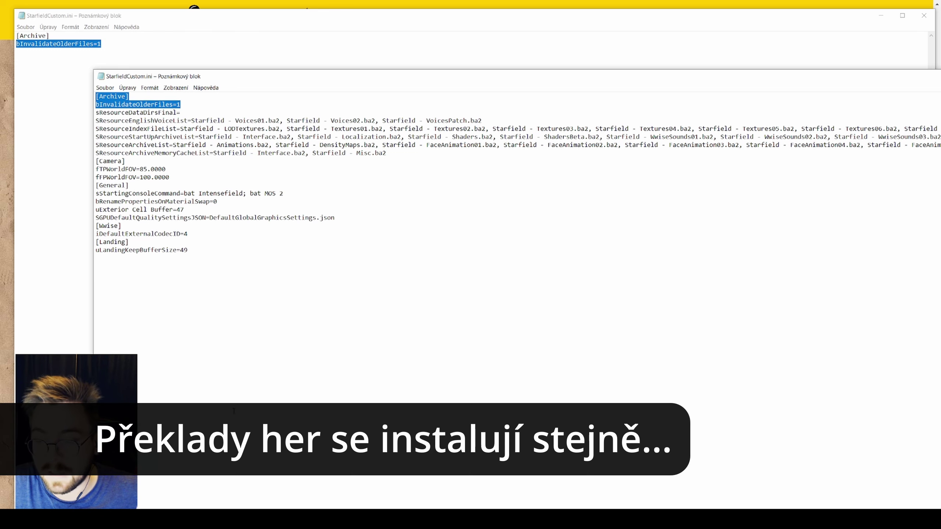
pyautogui.moveTo(252, 519)
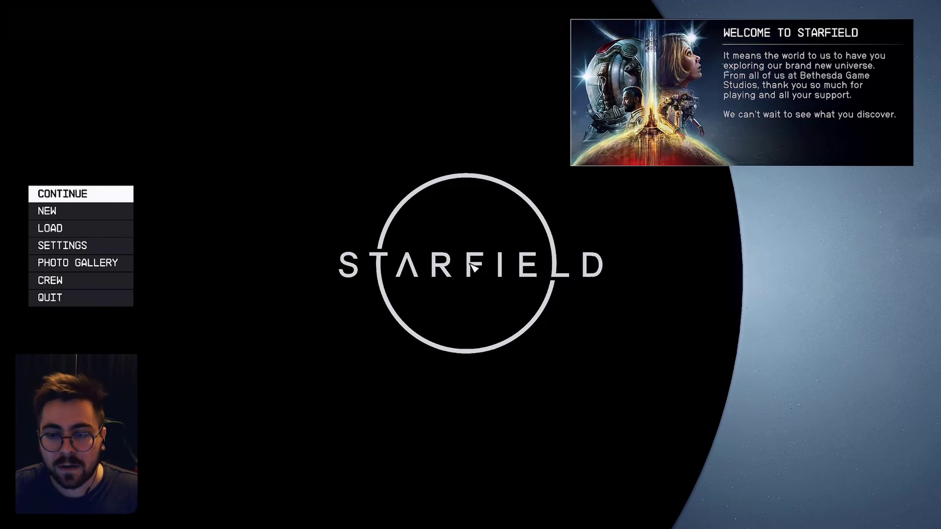
# Step: Switch to Starfield, continue the last saved game and walk through the double doors into the library hall
pyautogui.click(93, 192)
pyautogui.press('e')
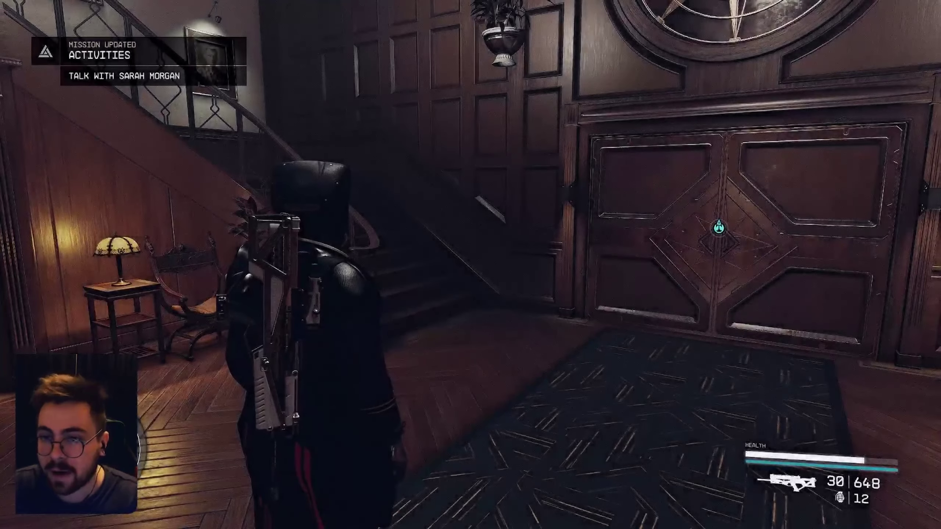
pyautogui.press('w')
pyautogui.press('w')
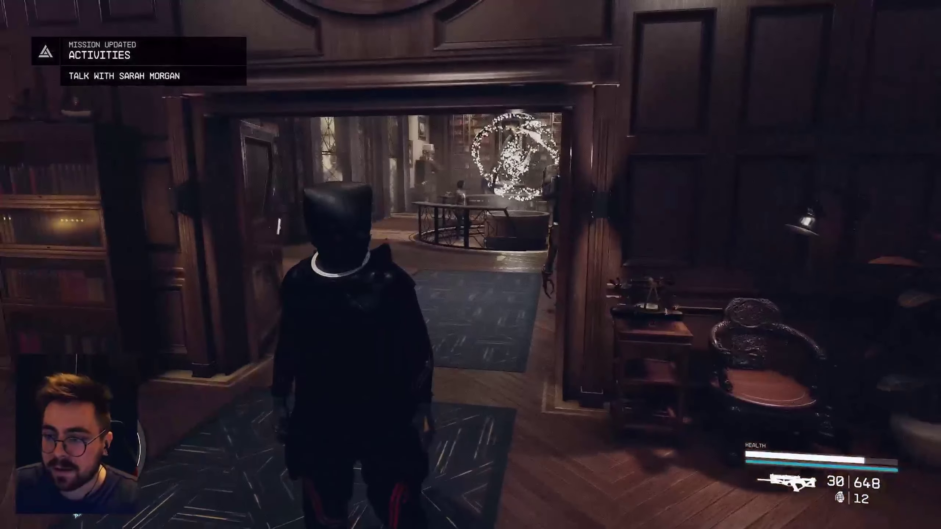
pyautogui.press('w')
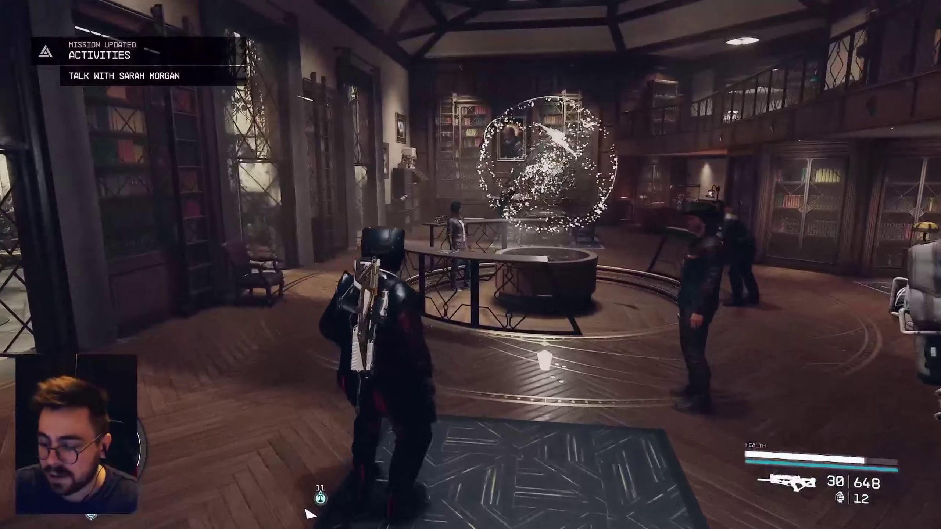
# Step: In the ReShade overlay, toggle the Tonemap, LumaSharpen and HDR effects off and on to compare the image, then close it
pyautogui.press('Home')
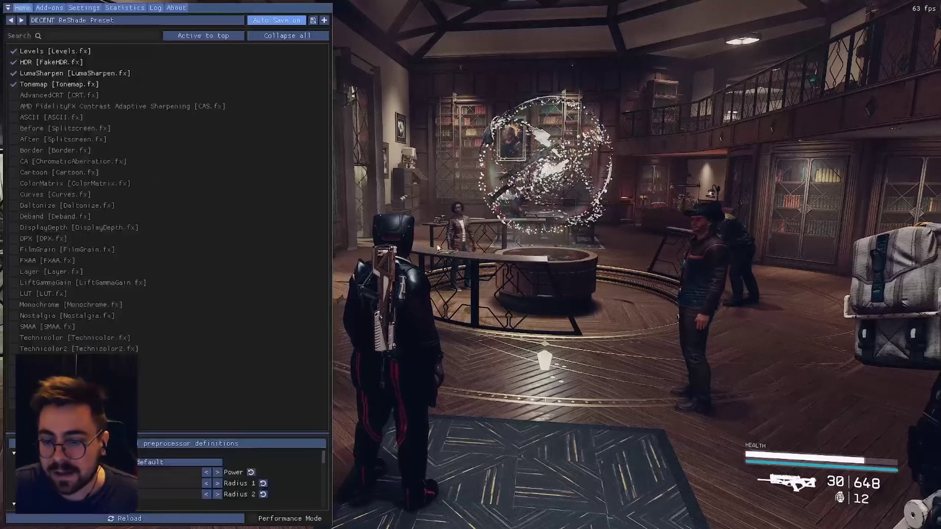
pyautogui.click(13, 84)
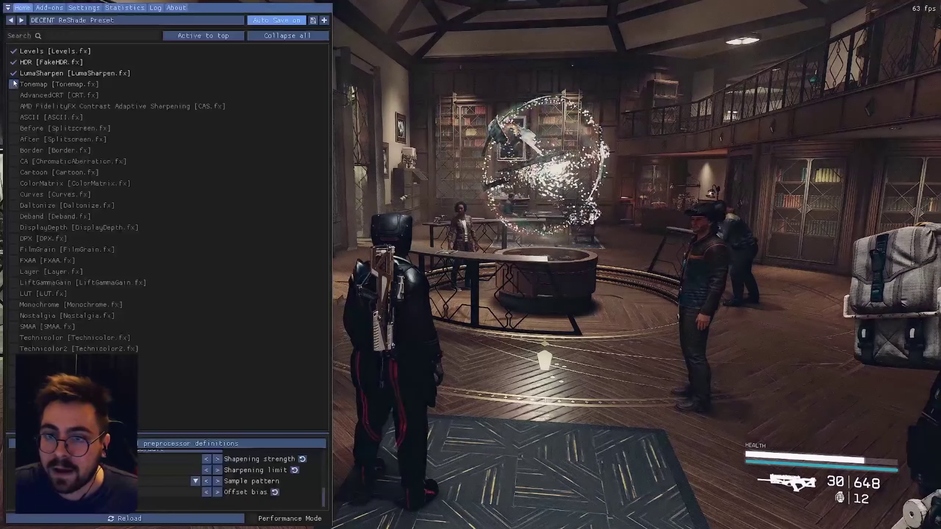
pyautogui.click(12, 73)
pyautogui.click(13, 61)
pyautogui.click(13, 62)
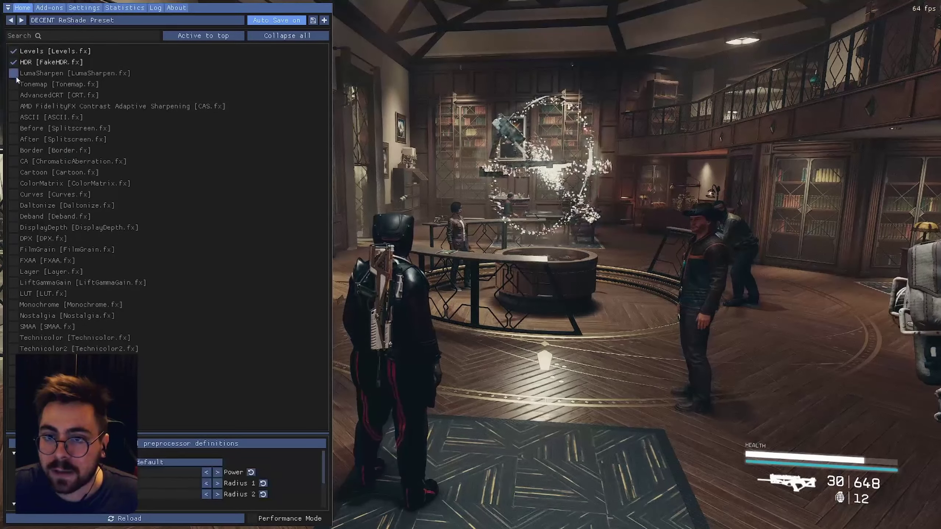
pyautogui.click(13, 73)
pyautogui.click(14, 84)
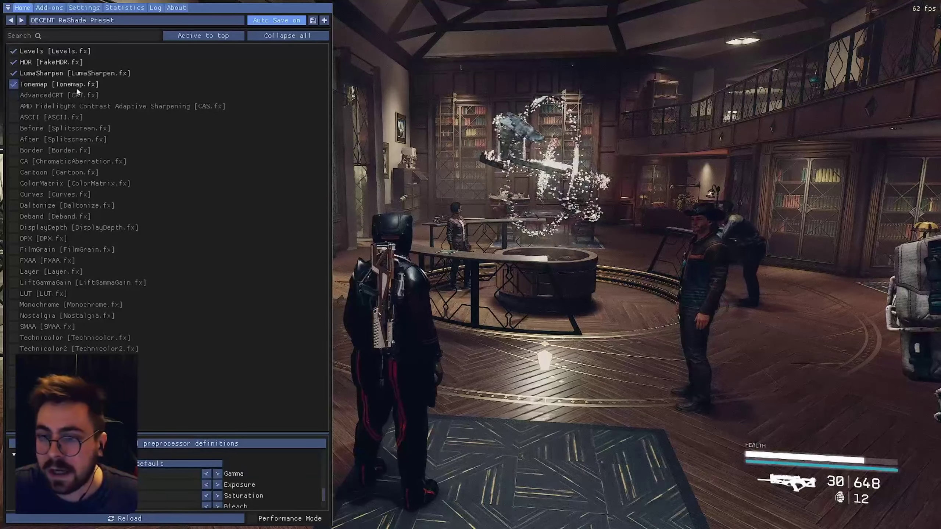
pyautogui.click(61, 85)
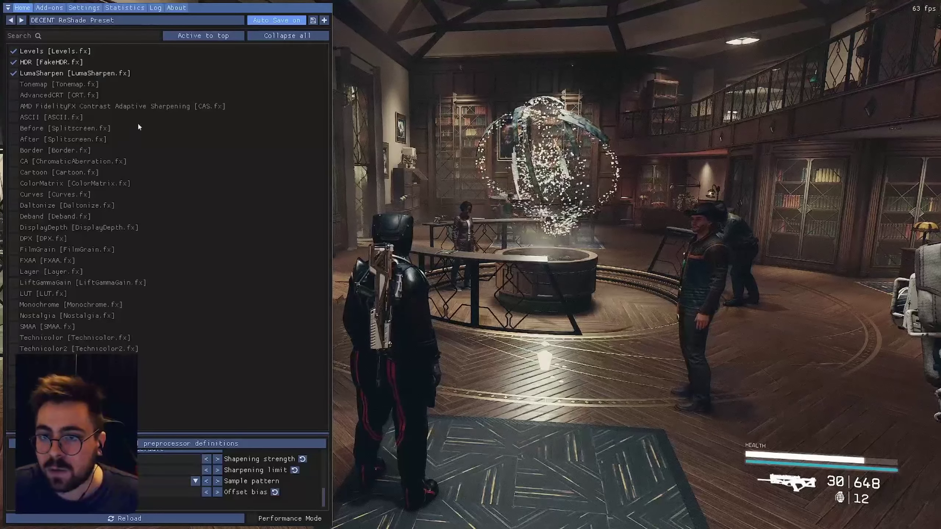
pyautogui.click(45, 84)
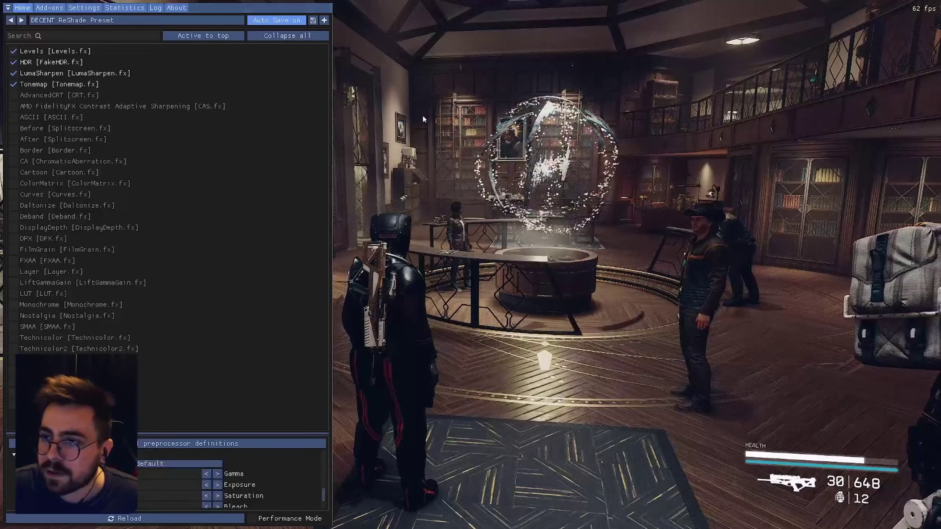
pyautogui.press('Home')
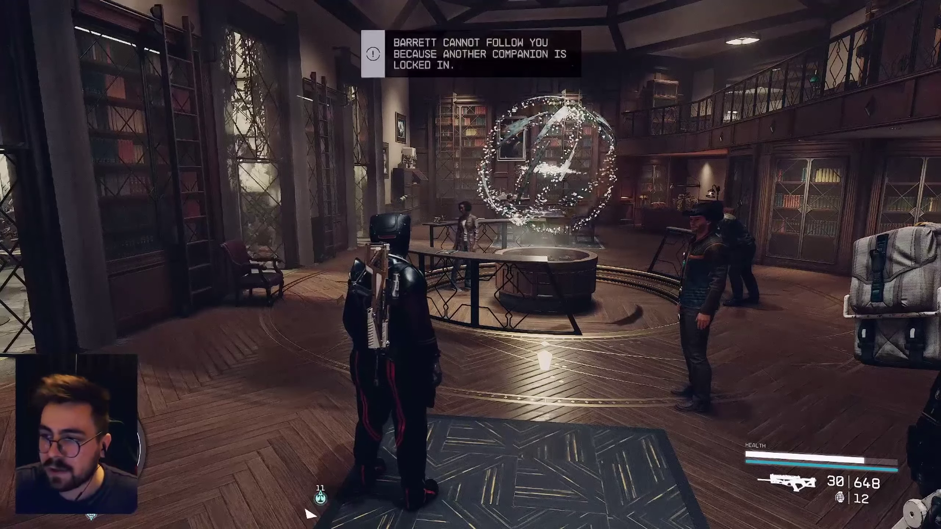
# Step: Review the game's Display settings down to Sharpening and return to the game
pyautogui.press('Escape')
pyautogui.click(126, 264)
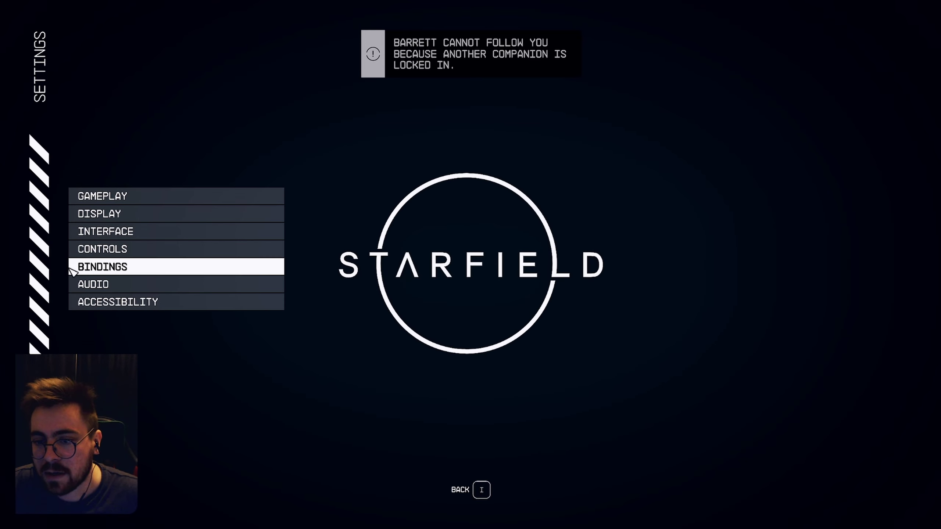
pyautogui.click(131, 214)
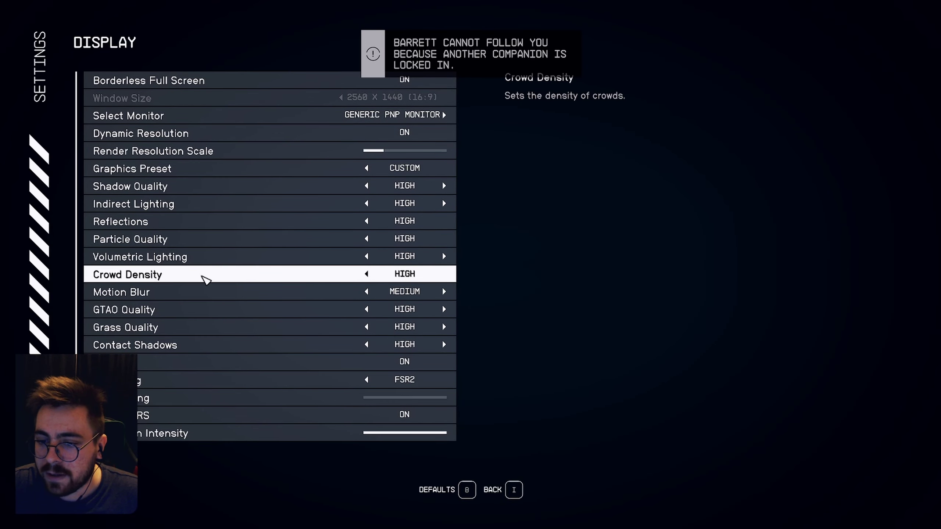
pyautogui.scroll(-1, 200, 297)
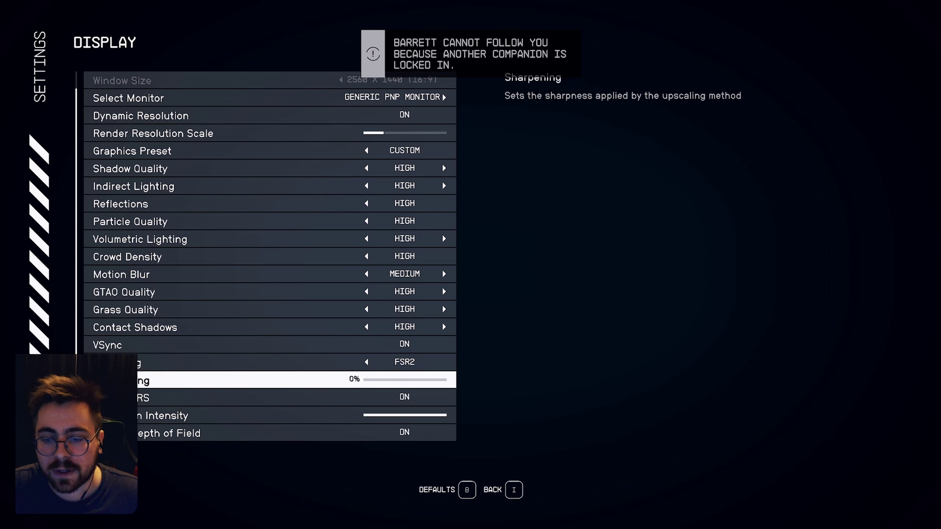
pyautogui.press('Escape')
pyautogui.press('Escape')
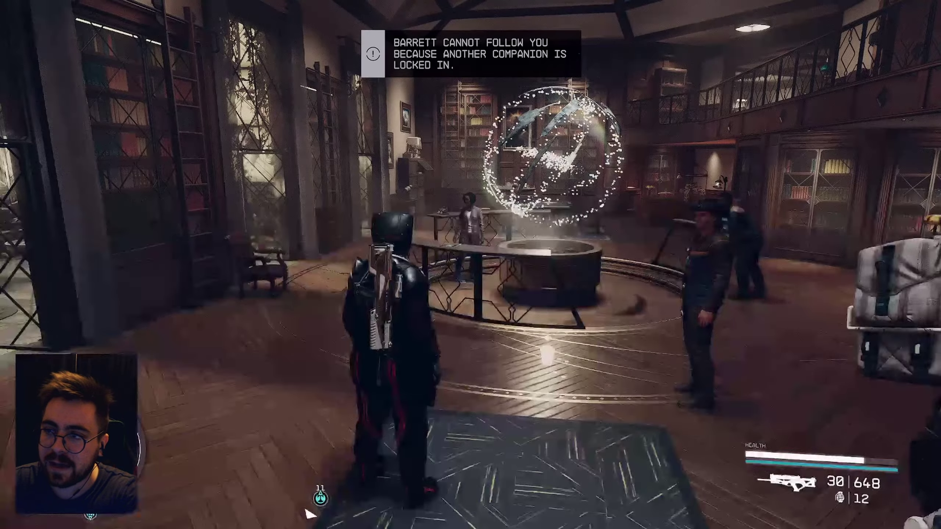
# Step: Reopen the ReShade overlay and look at the options available for the LumaSharpen effect
pyautogui.press('Home')
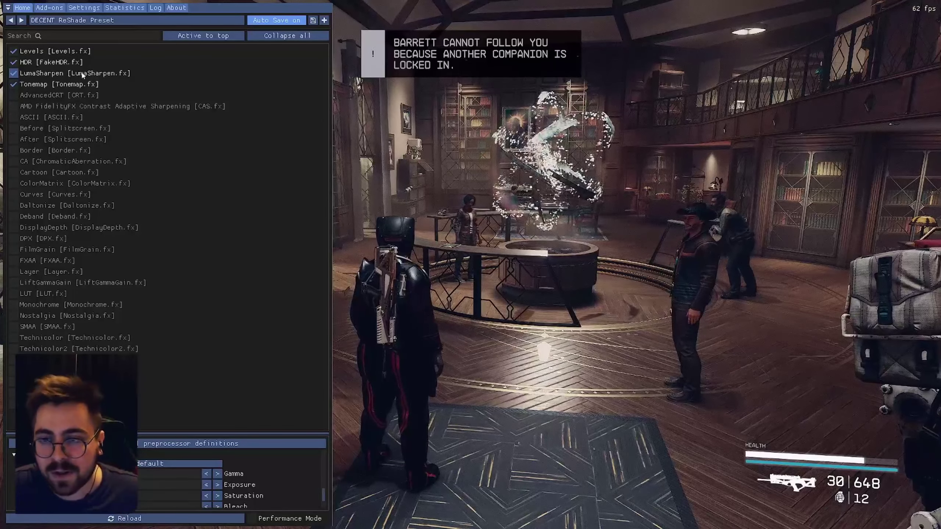
pyautogui.rightClick(119, 73)
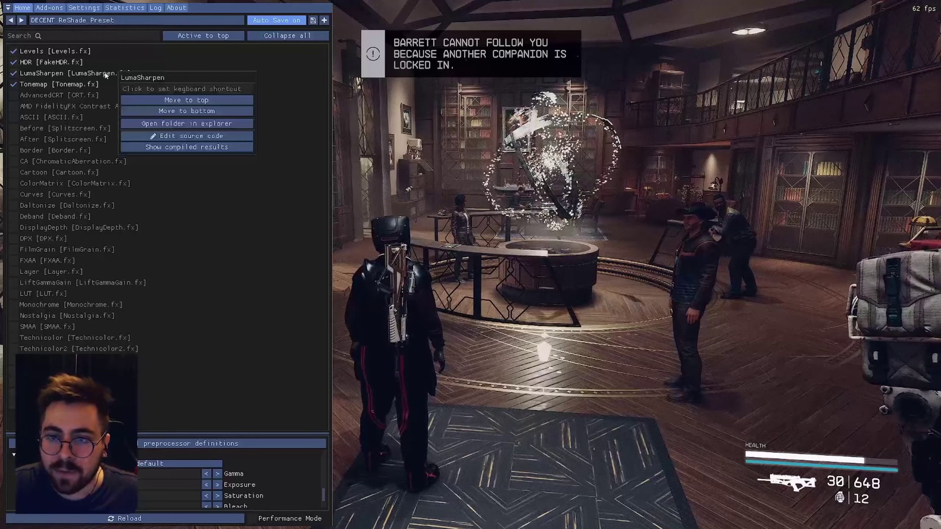
pyautogui.click(223, 10)
pyautogui.rightClick(73, 76)
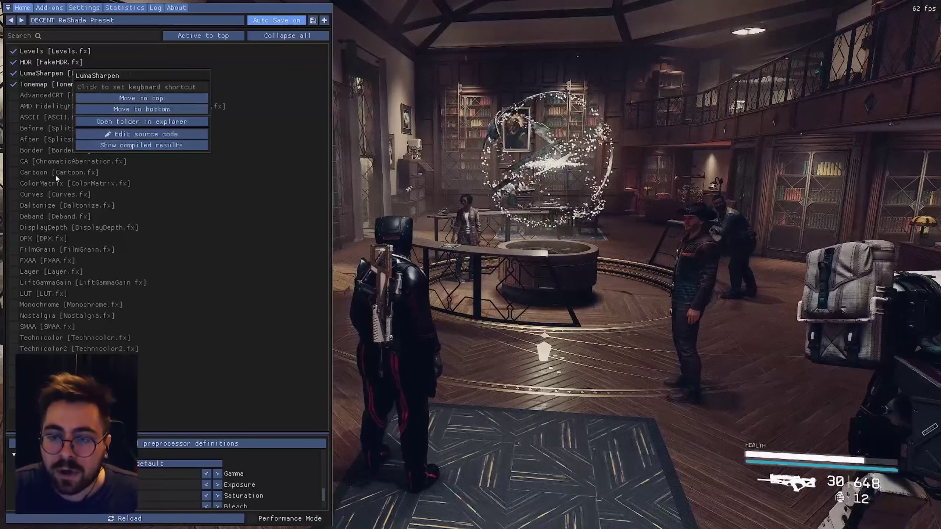
# Step: Try the FXAA, Border, ASCII and AMD FidelityFX CAS effects one at a time, disabling each again, and close ReShade
pyautogui.click(14, 261)
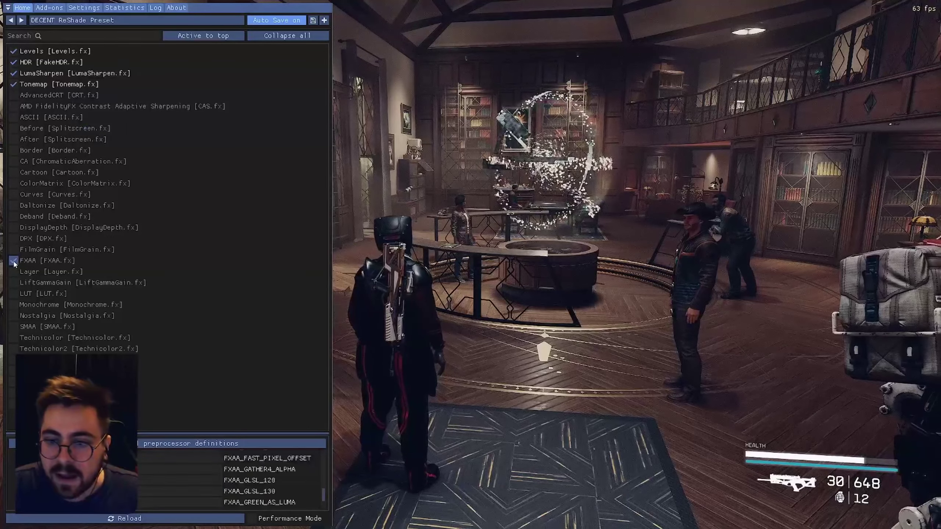
pyautogui.click(13, 261)
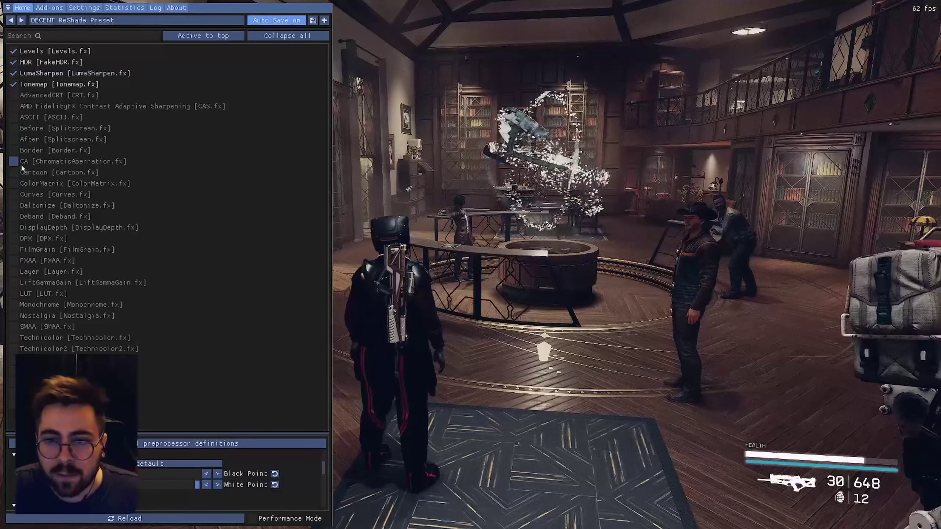
pyautogui.click(13, 150)
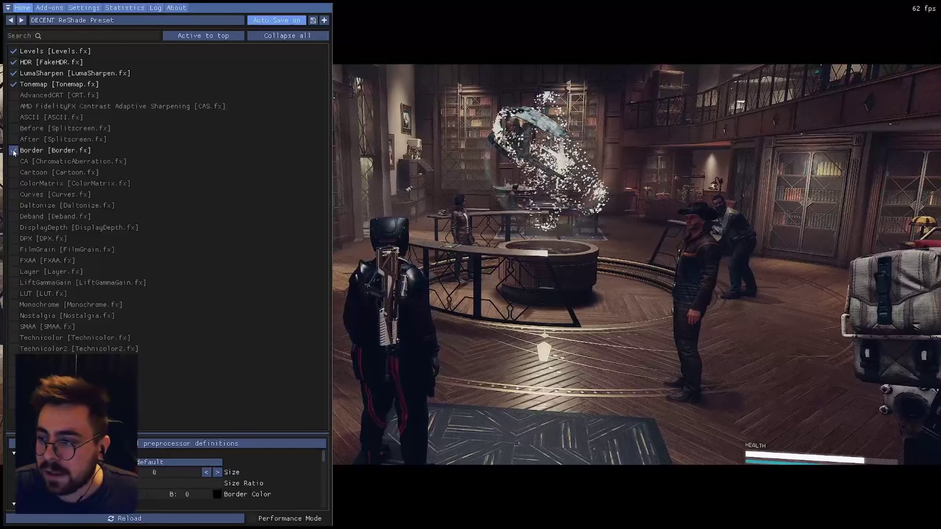
pyautogui.click(14, 150)
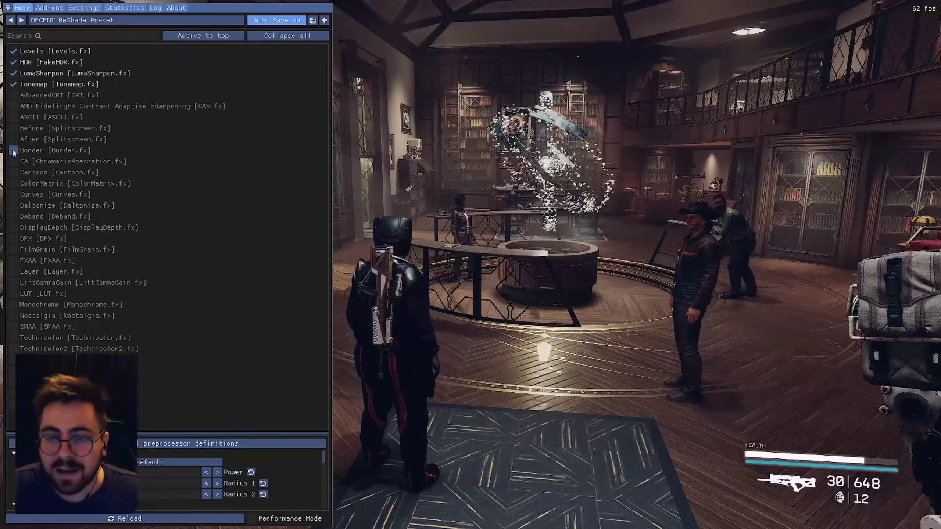
pyautogui.click(13, 117)
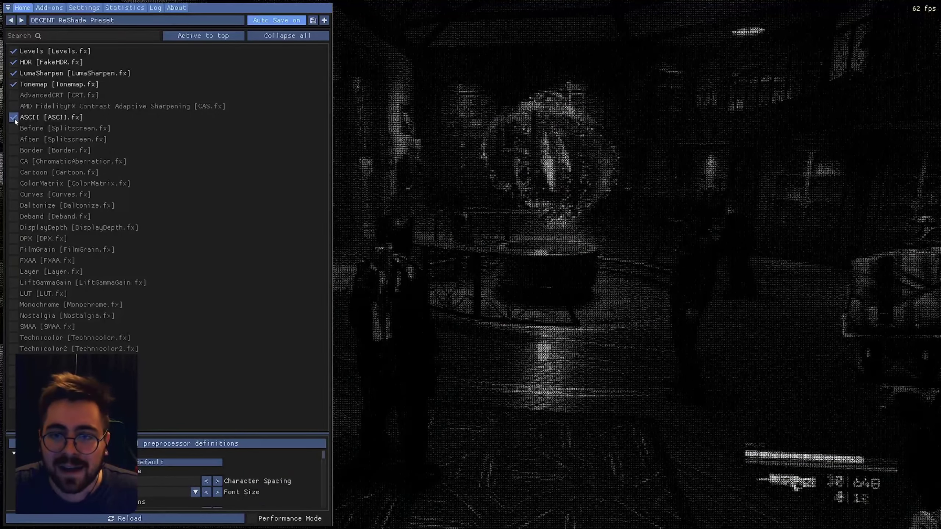
pyautogui.click(14, 117)
pyautogui.click(14, 107)
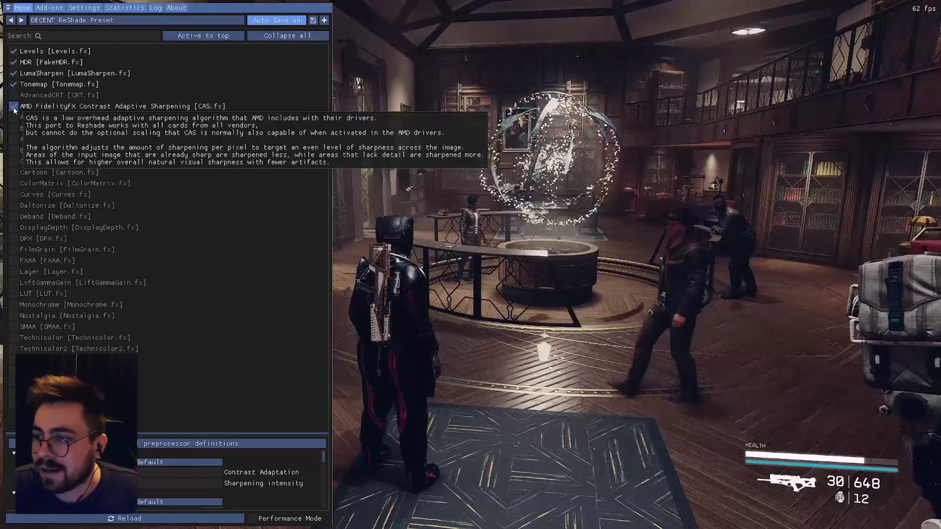
pyautogui.click(14, 107)
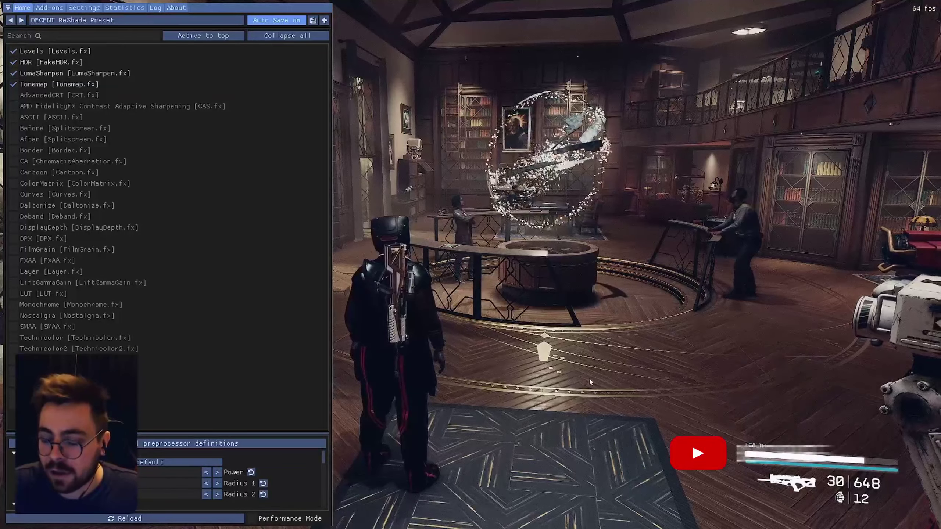
pyautogui.press('Home')
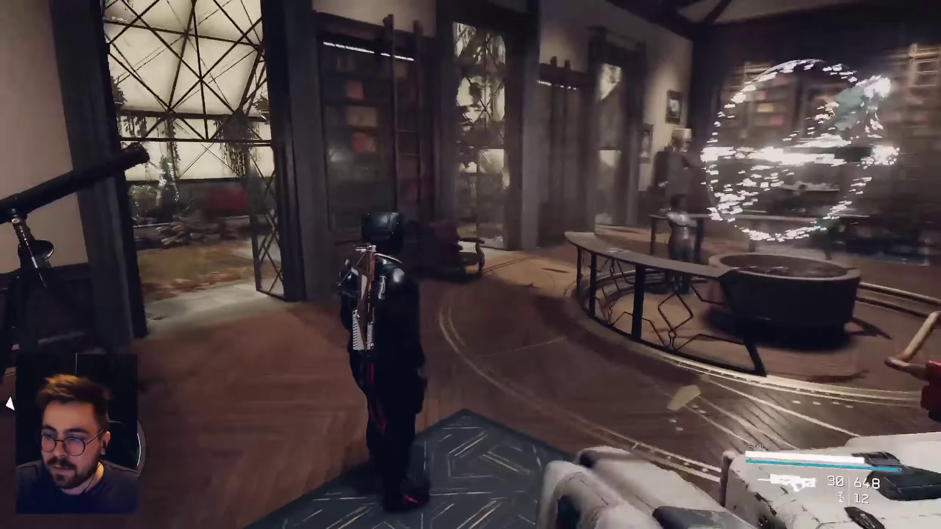
# Step: Look through the Weapons category in the inventory, inspect the epic Grendel rifle's stats, and return to the game
pyautogui.press('i')
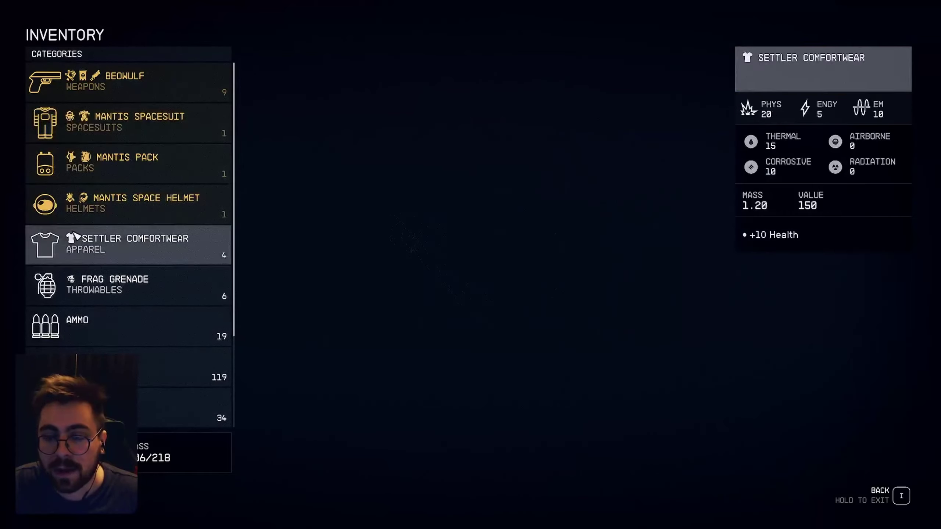
pyautogui.click(97, 91)
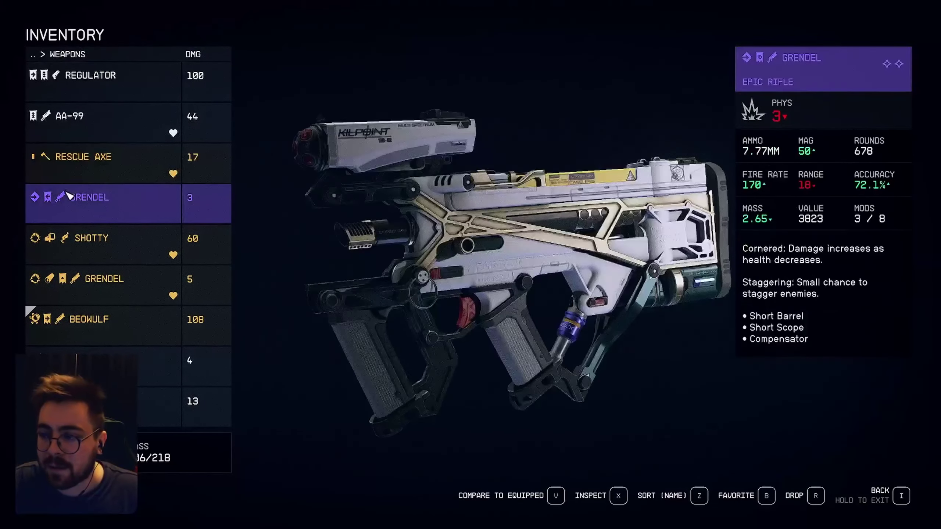
pyautogui.press('i')
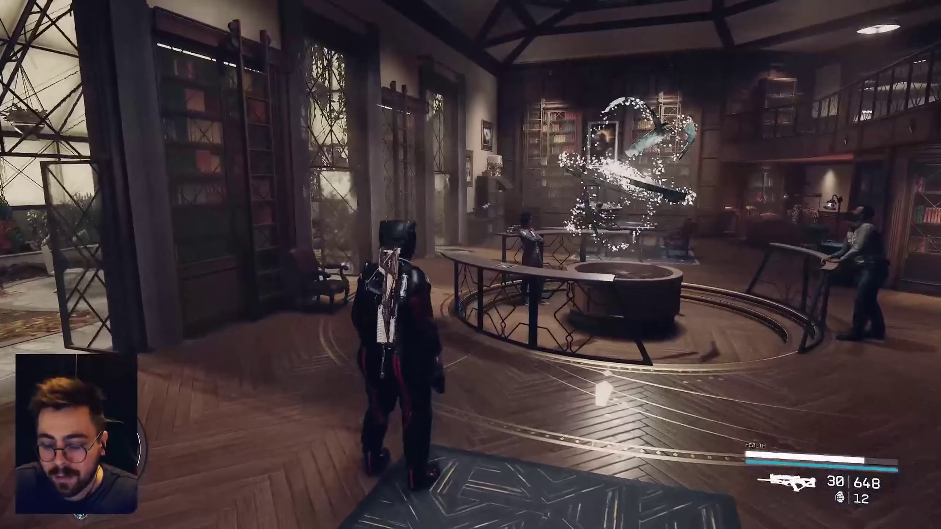
# Step: Open the planet map of Jemison
pyautogui.press('m')
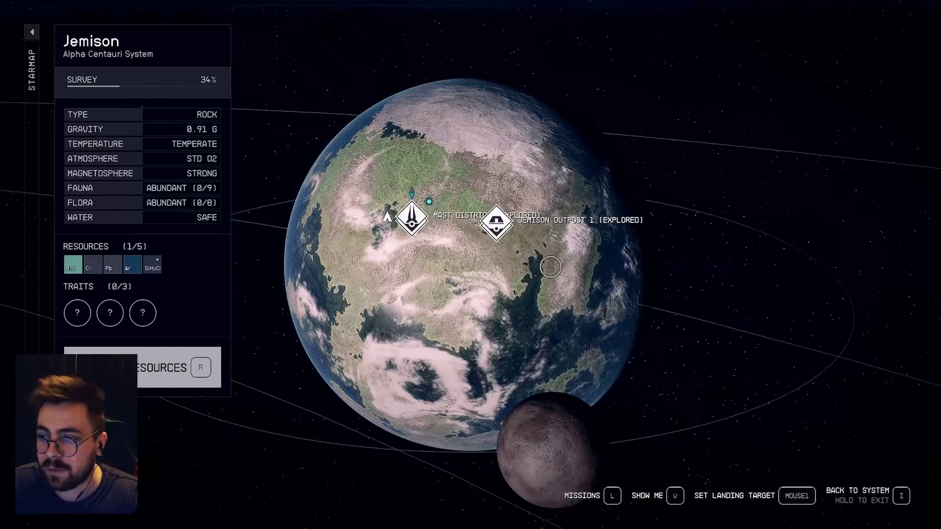